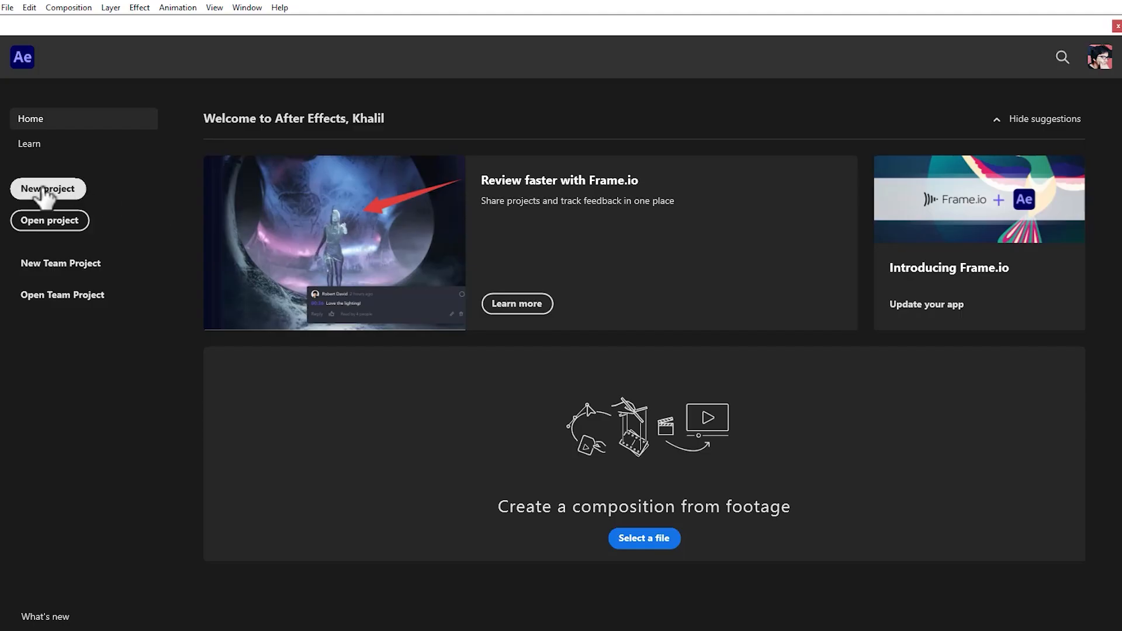
Start a new project and create a 1280 x 720 composition named Sports Promo at 29.97 fps
left_click(42, 190)
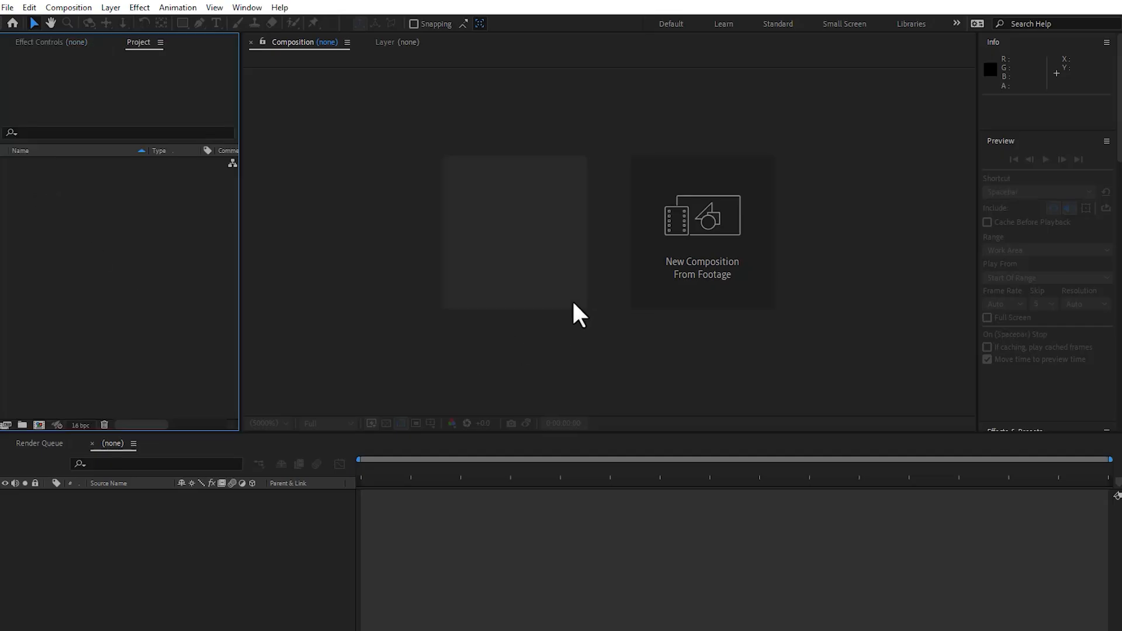
left_click(572, 299)
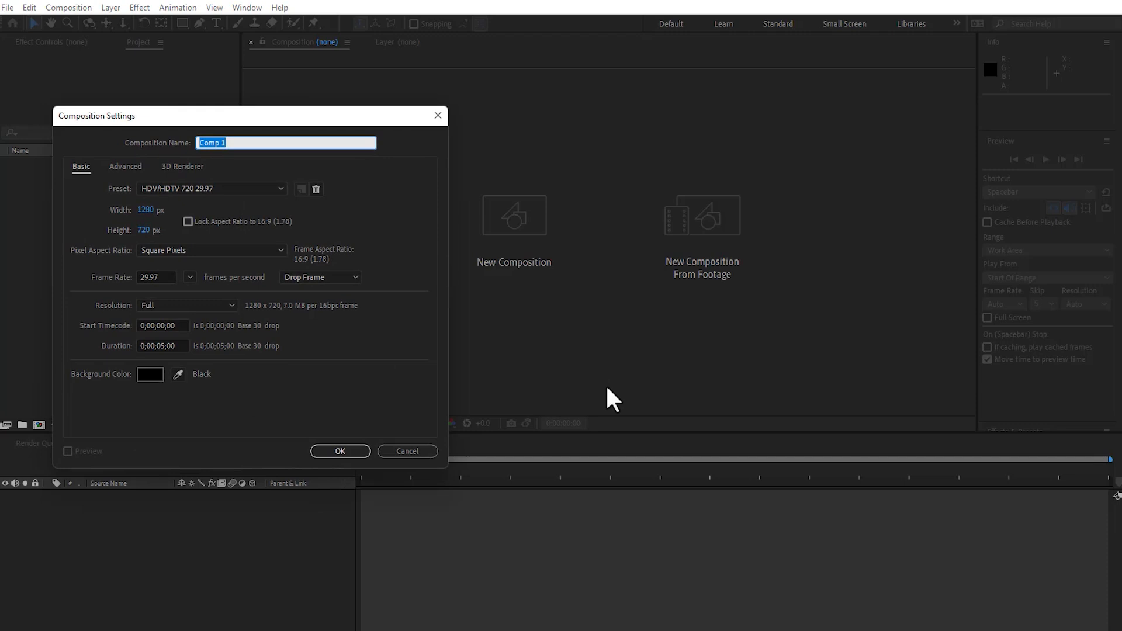
type("Sports")
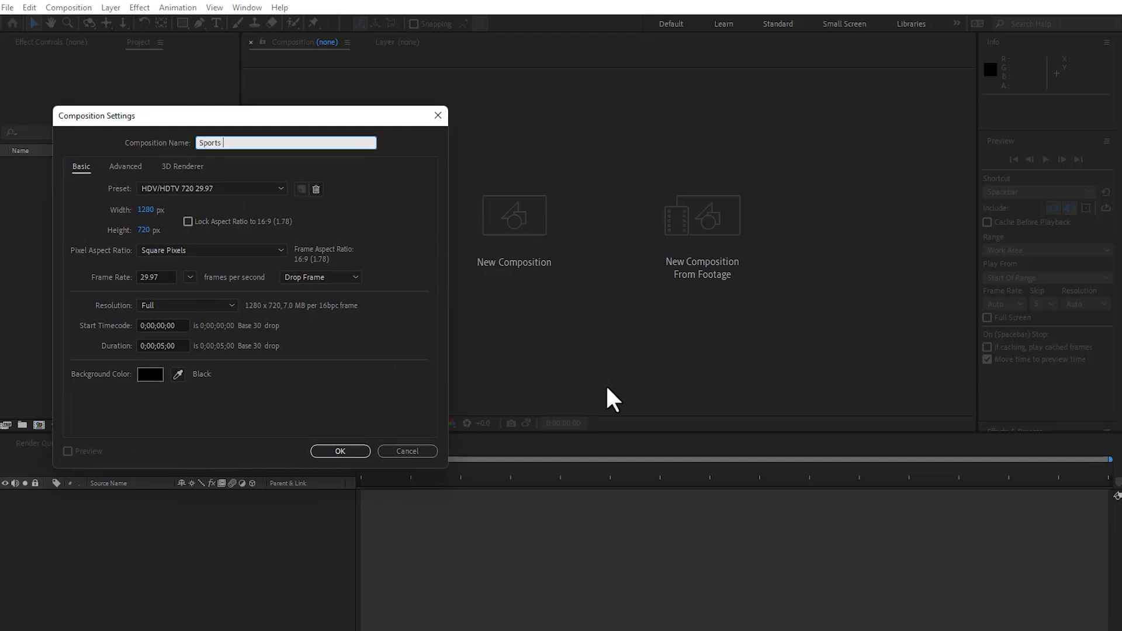
type(" Promo")
key("Return")
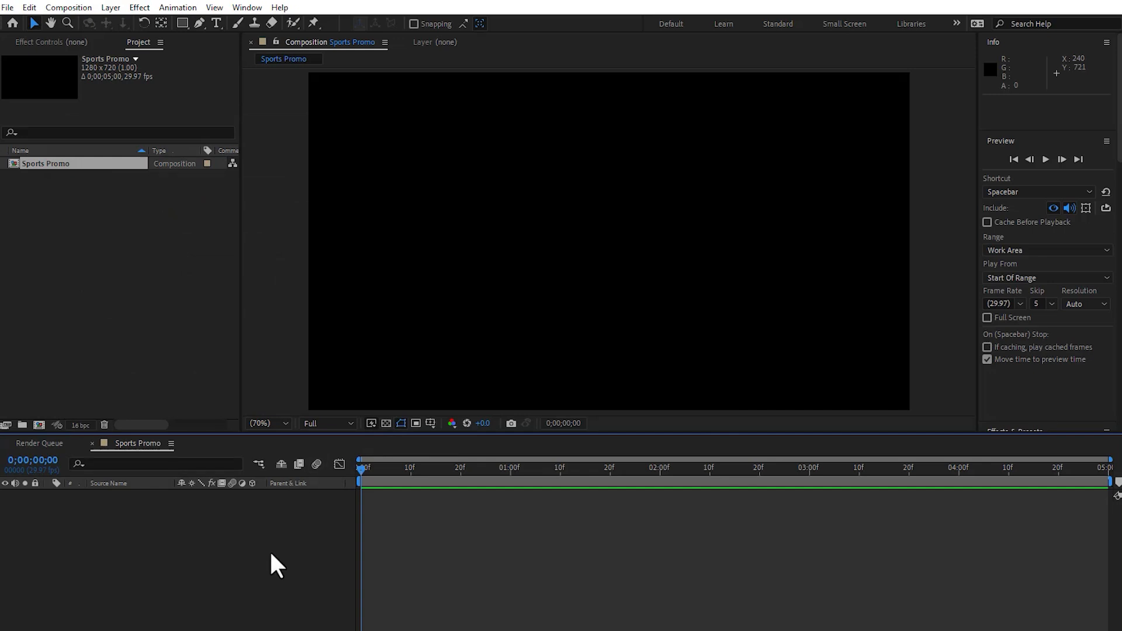
Create a composition-sized solid layer named Particles
key("ctrl+y")
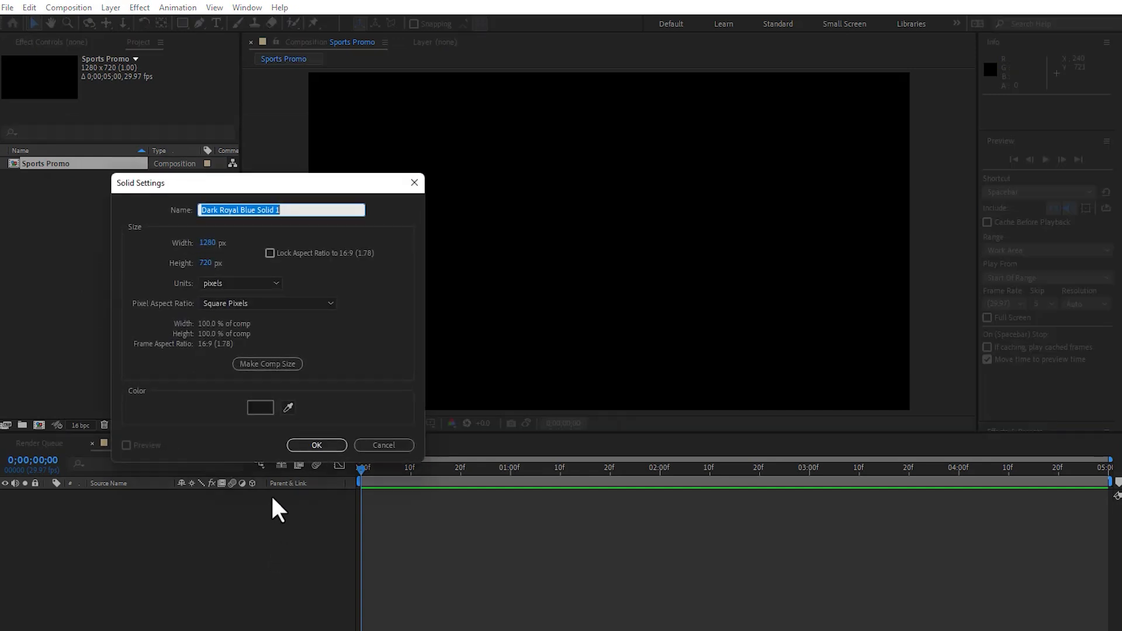
type("Particles")
key("Return")
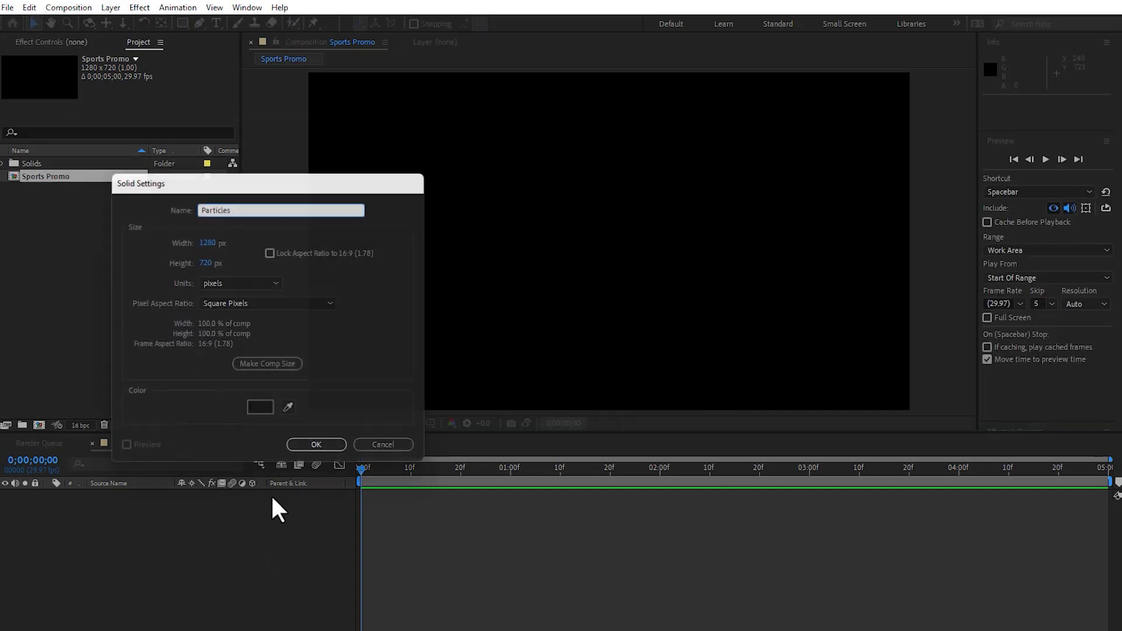
Import the night football stadium JPG from the Desktop into the project
double_click(136, 332)
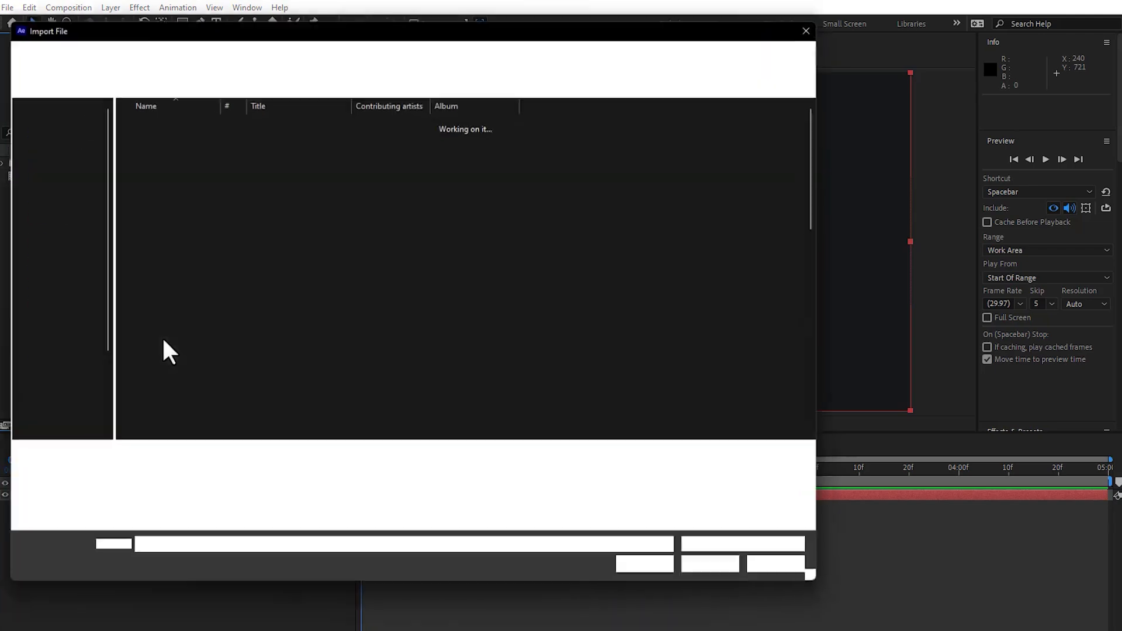
left_click(49, 223)
scroll(561, 316, "down", 5)
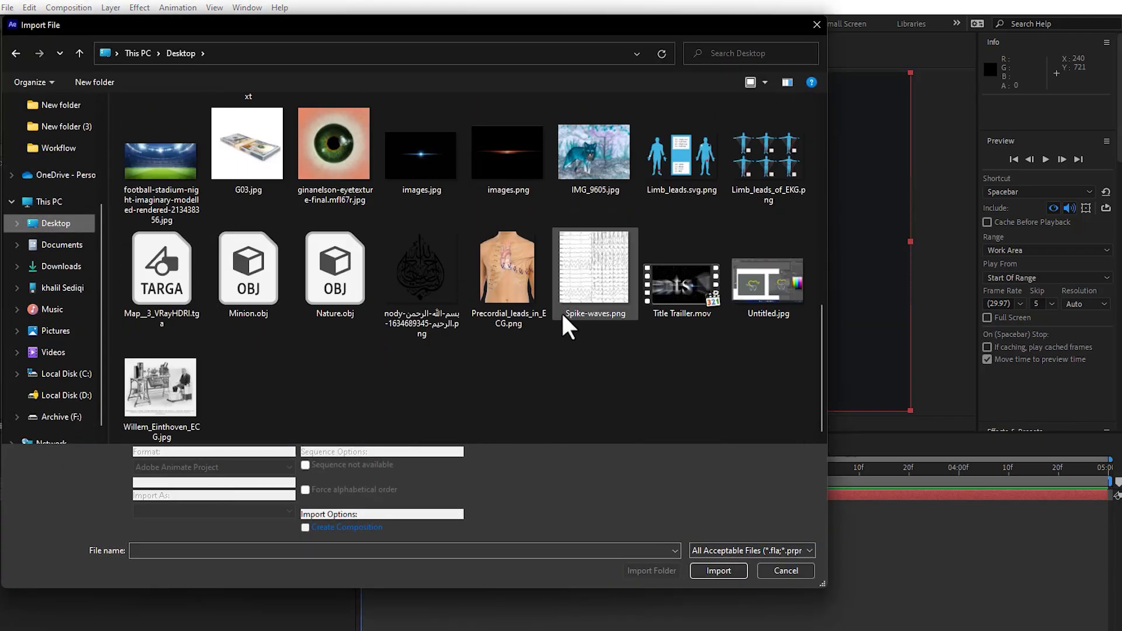
scroll(424, 374, "up", 3)
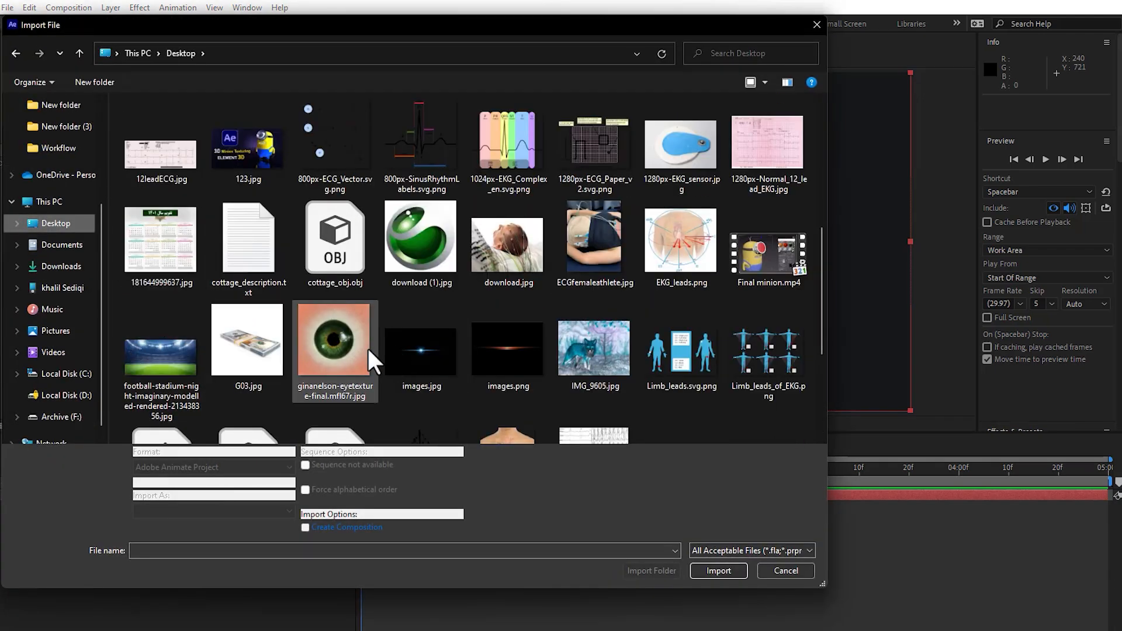
double_click(162, 345)
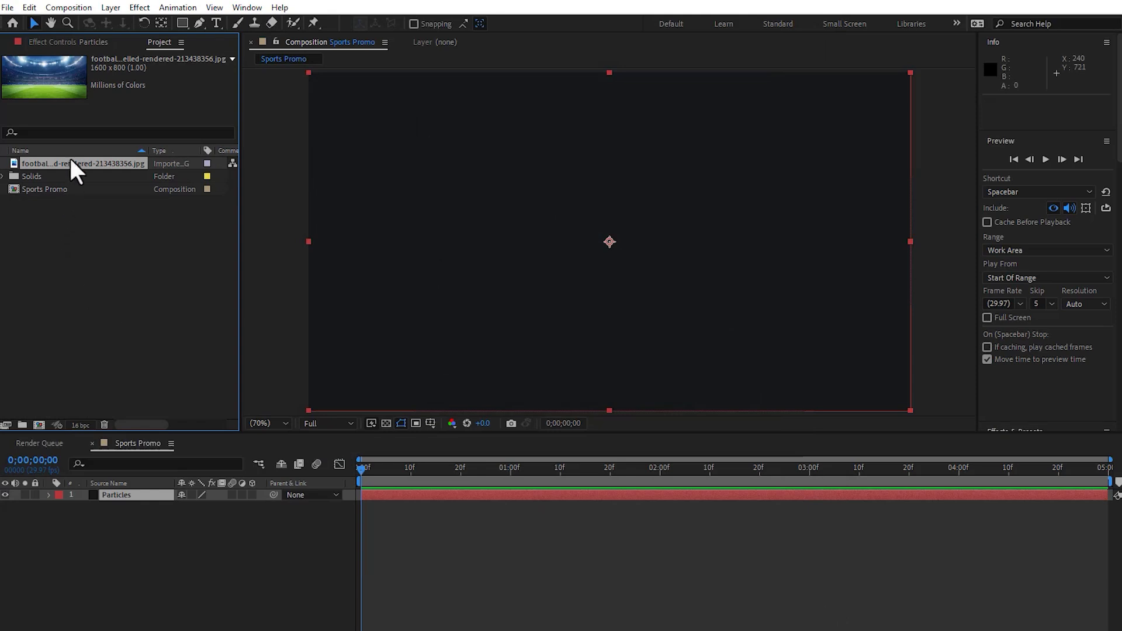
Add the stadium image to the Sports Promo composition and scale it down to 92%
left_click_drag(61, 162, 128, 494)
key("s")
left_click(513, 290)
key("comma")
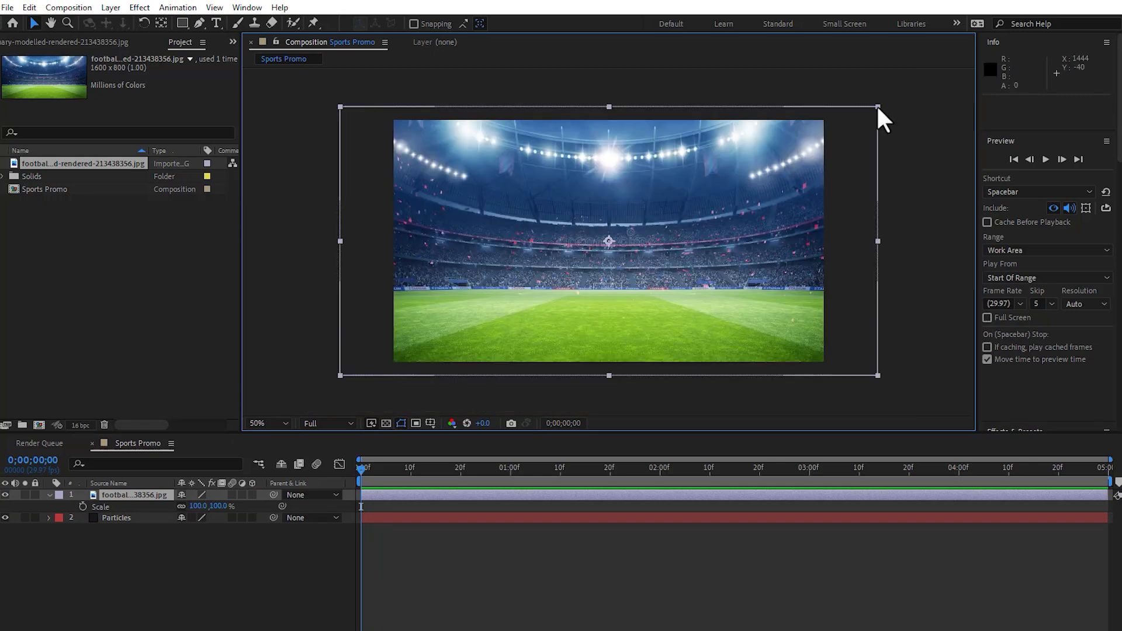
left_click_drag(877, 107, 859, 115)
key("slash")
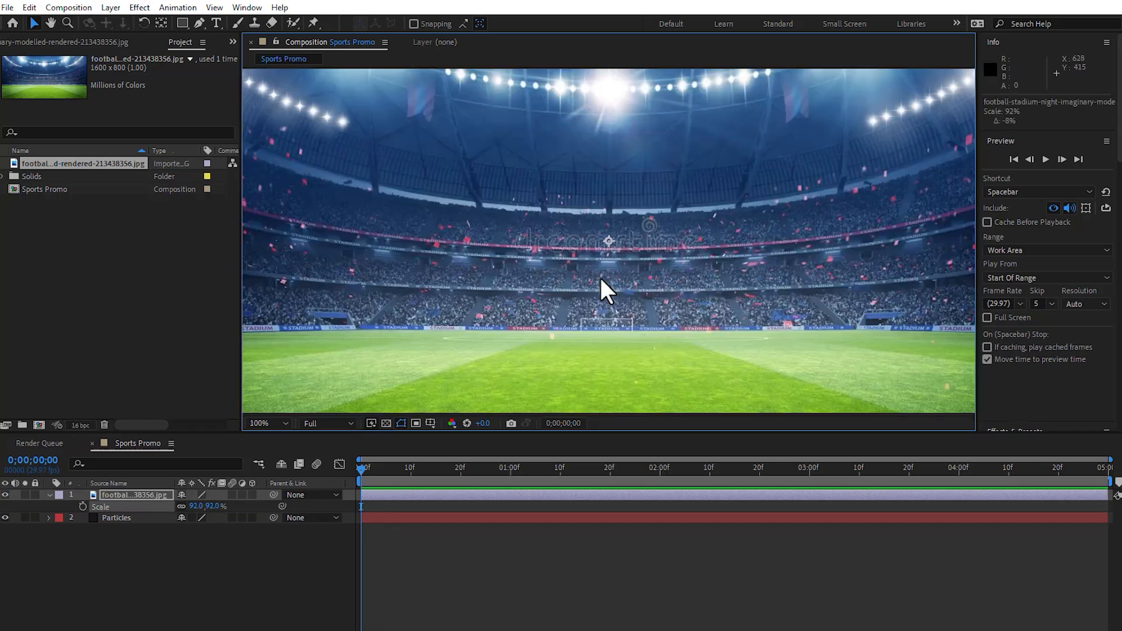
Lock the stadium image layer and move the Particles layer above it
left_click(154, 561)
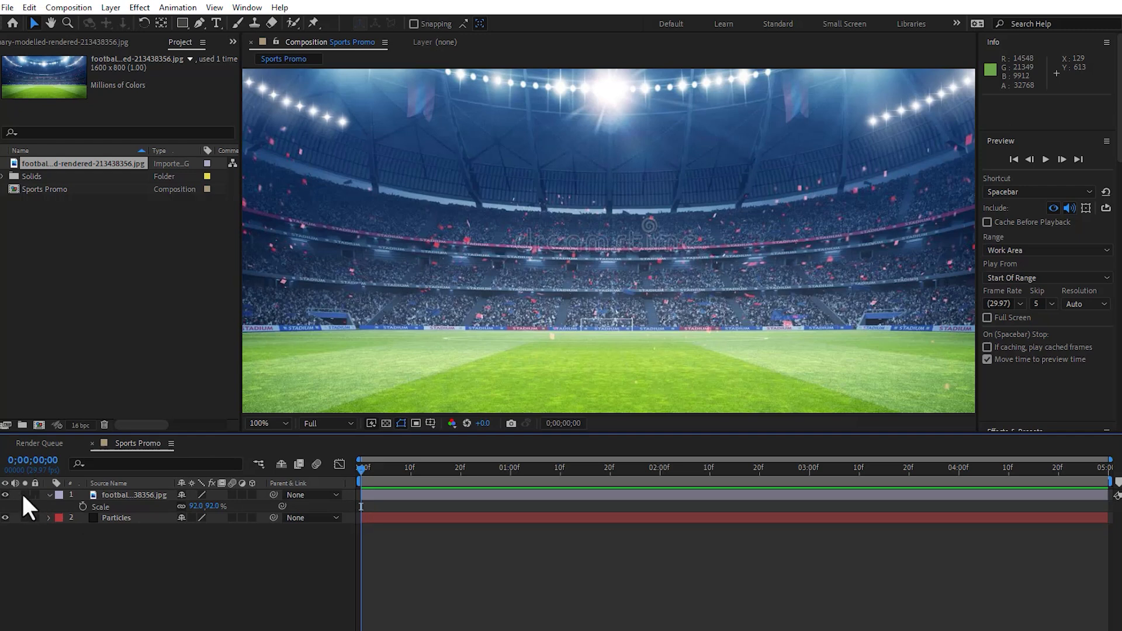
left_click(35, 495)
left_click_drag(113, 517, 117, 493)
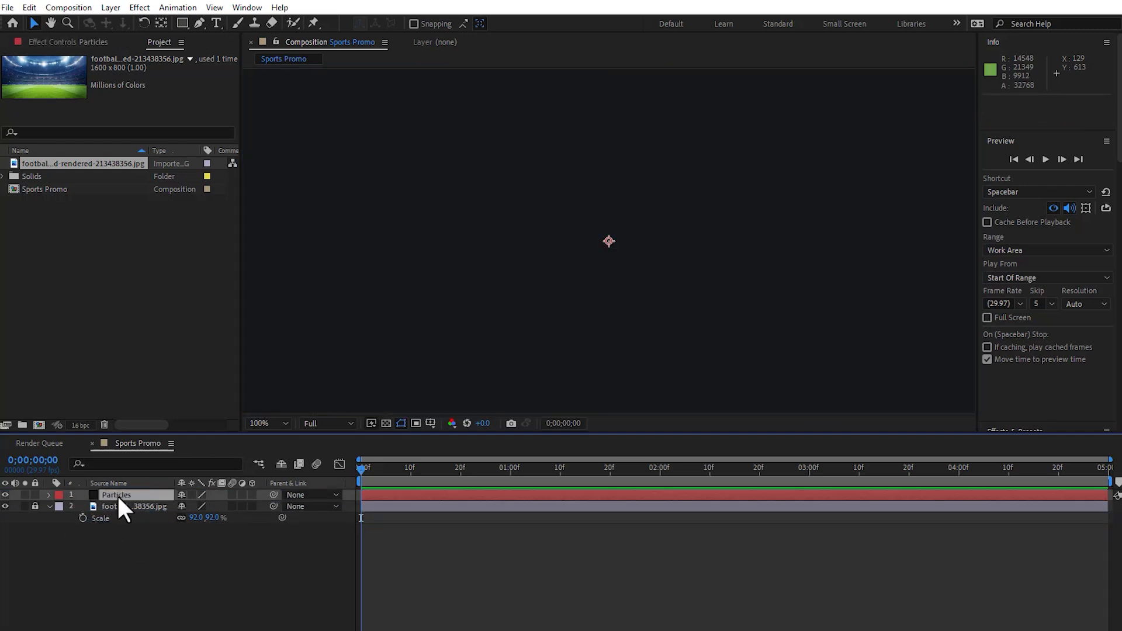
Import the image texture-soccer-ball-13533294.jpg into the project
double_click(115, 290)
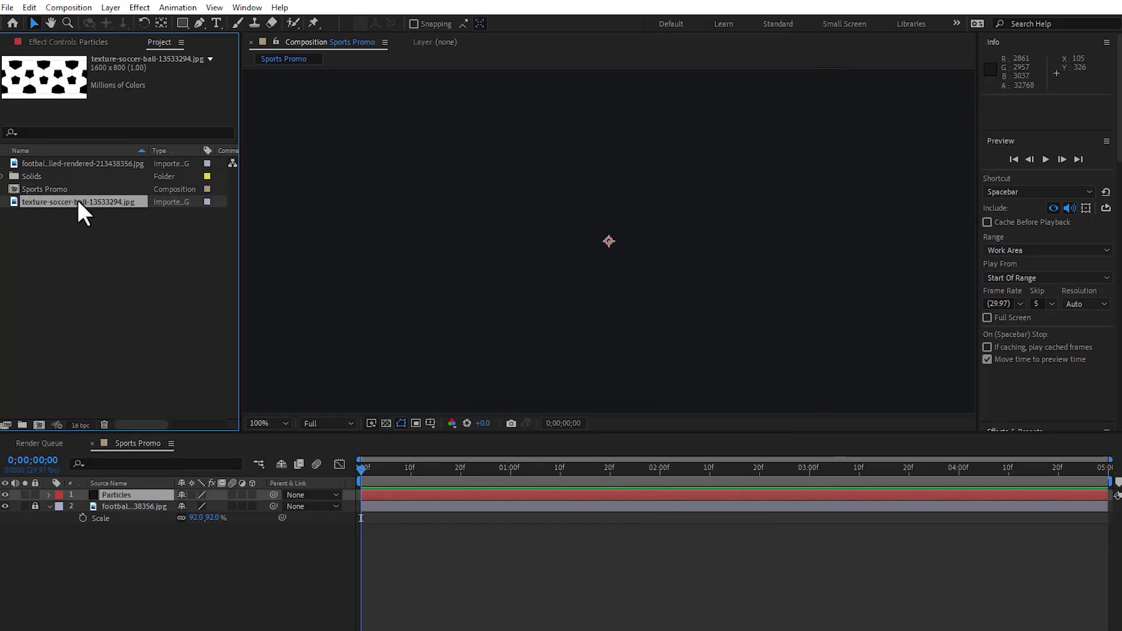
left_click_drag(80, 204, 84, 359)
left_click(156, 563)
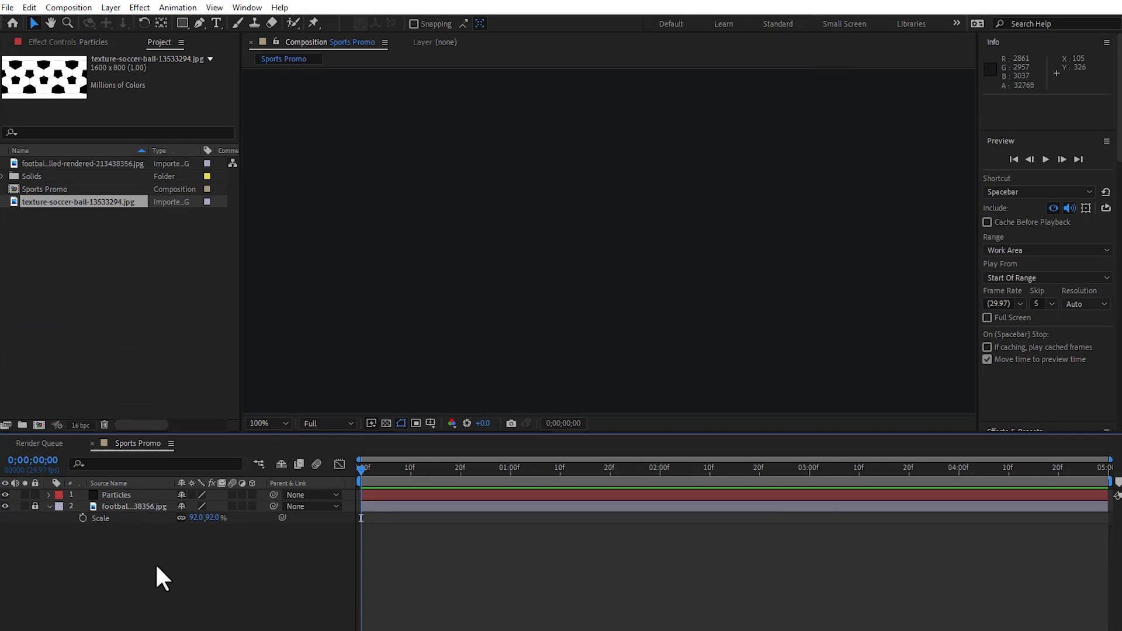
Create a 150 x 150 px composition named Ball with a duration of one frame
key("ctrl+n")
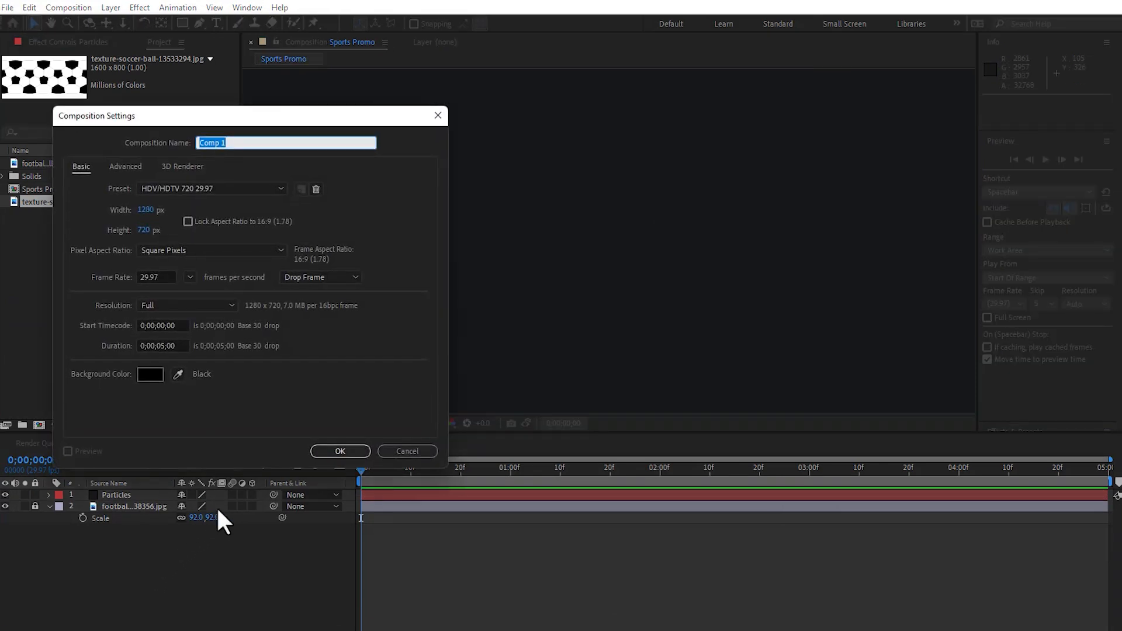
type("Ball")
left_click(157, 346)
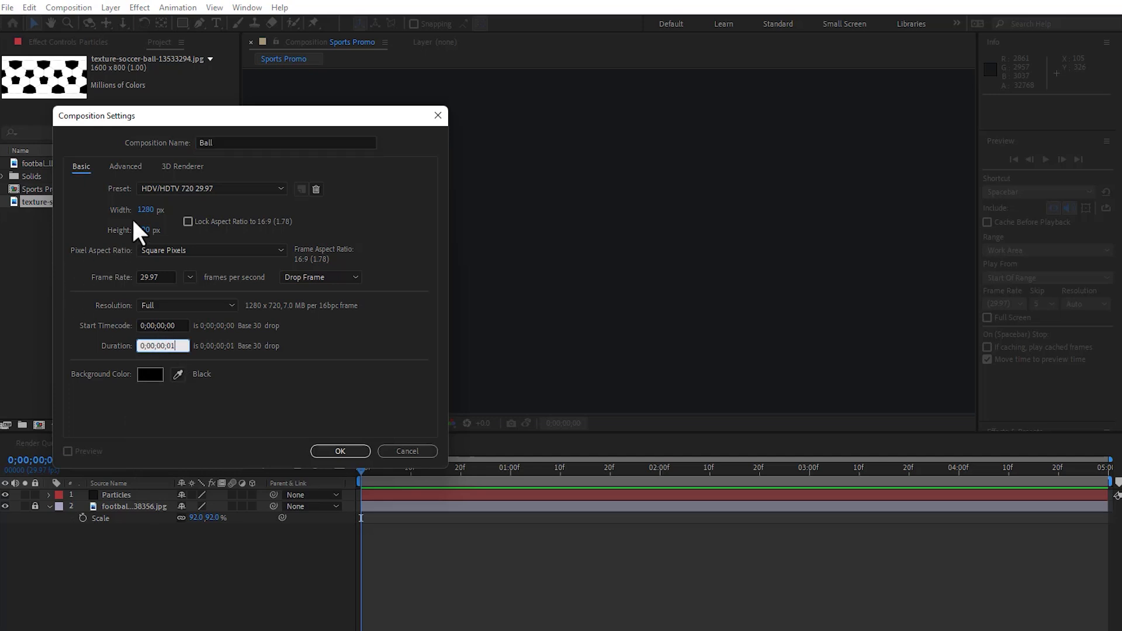
left_click(145, 209)
type("150")
key("Tab")
type("150")
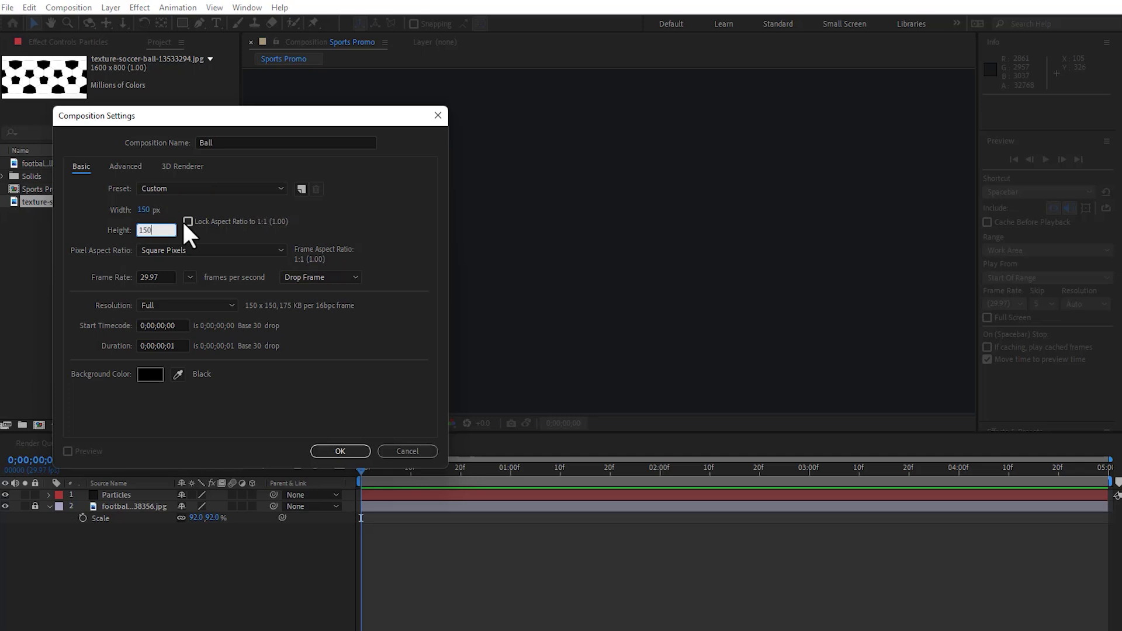
key("Return")
Add the soccer ball texture image to the Ball composition
left_click(176, 324)
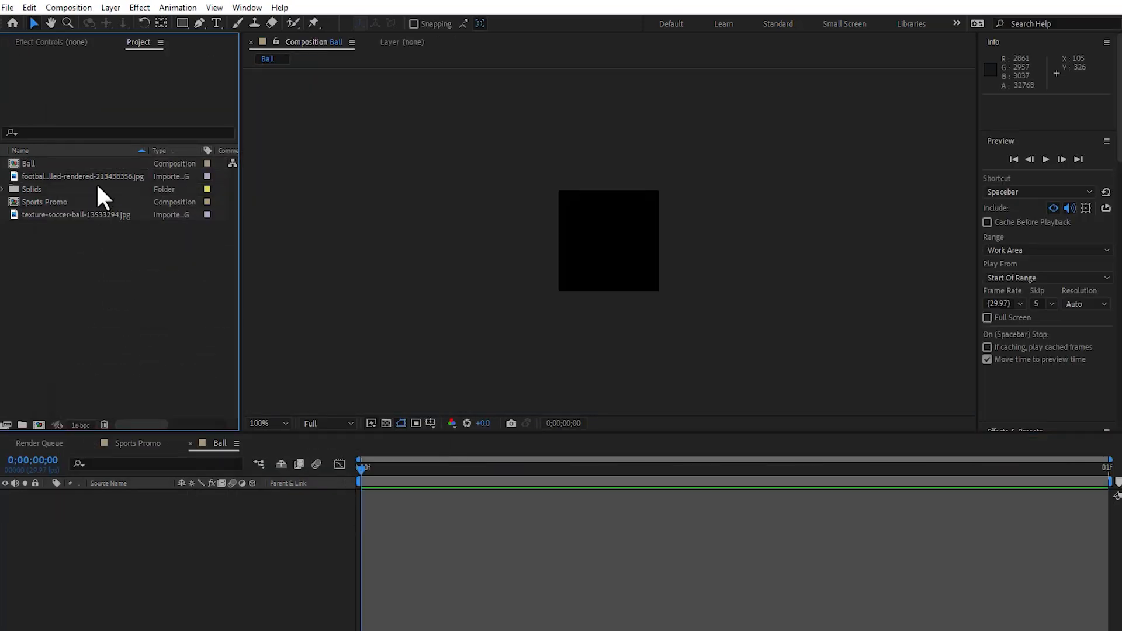
left_click_drag(129, 177, 117, 217)
left_click_drag(117, 218, 624, 237)
Scale the soccer ball texture layer to 7% and centre it in the Ball composition at about 74, 75
key("s")
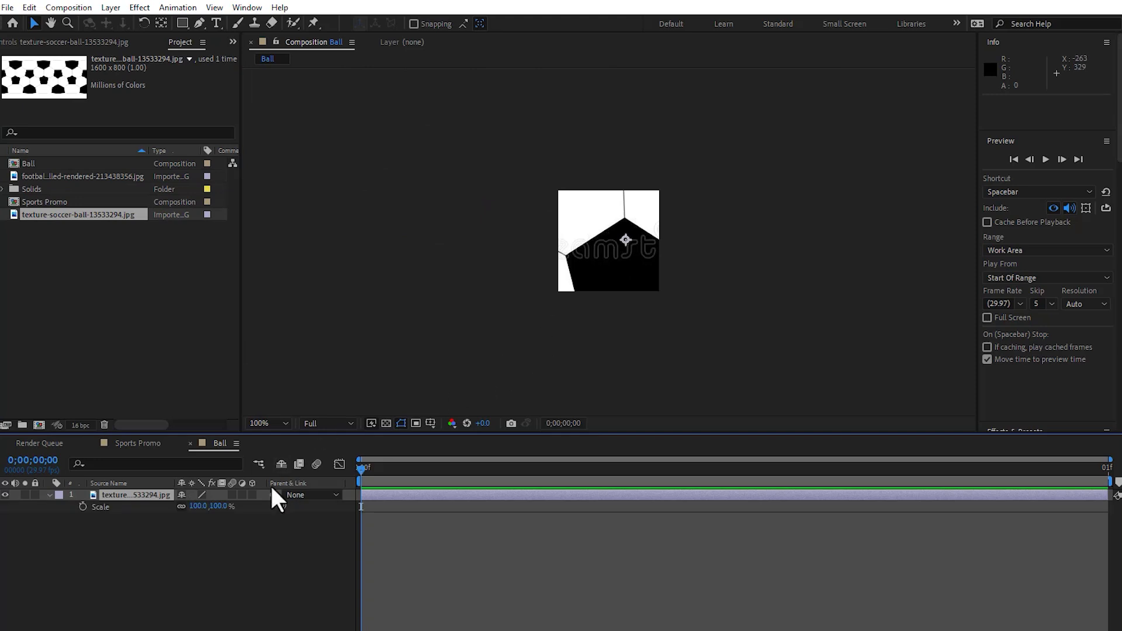
left_click_drag(221, 505, 187, 506)
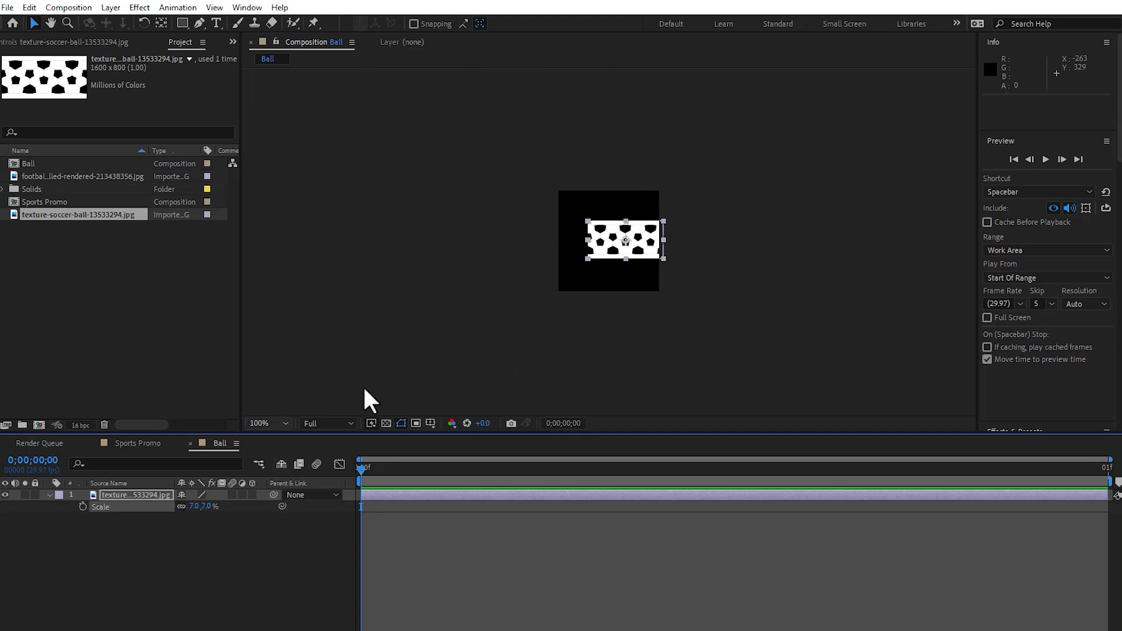
left_click_drag(641, 258, 626, 259)
key("period")
key("period")
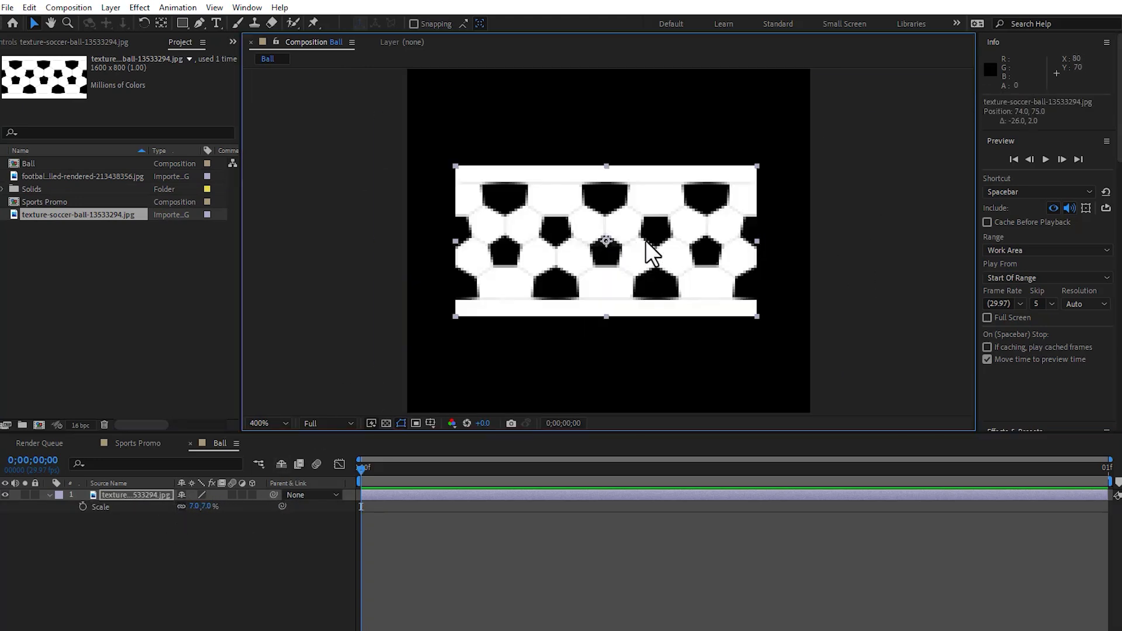
Find the CC Sphere effect and apply it to the soccer ball texture layer
scroll(1025, 363, "down", 3)
left_click(1022, 330)
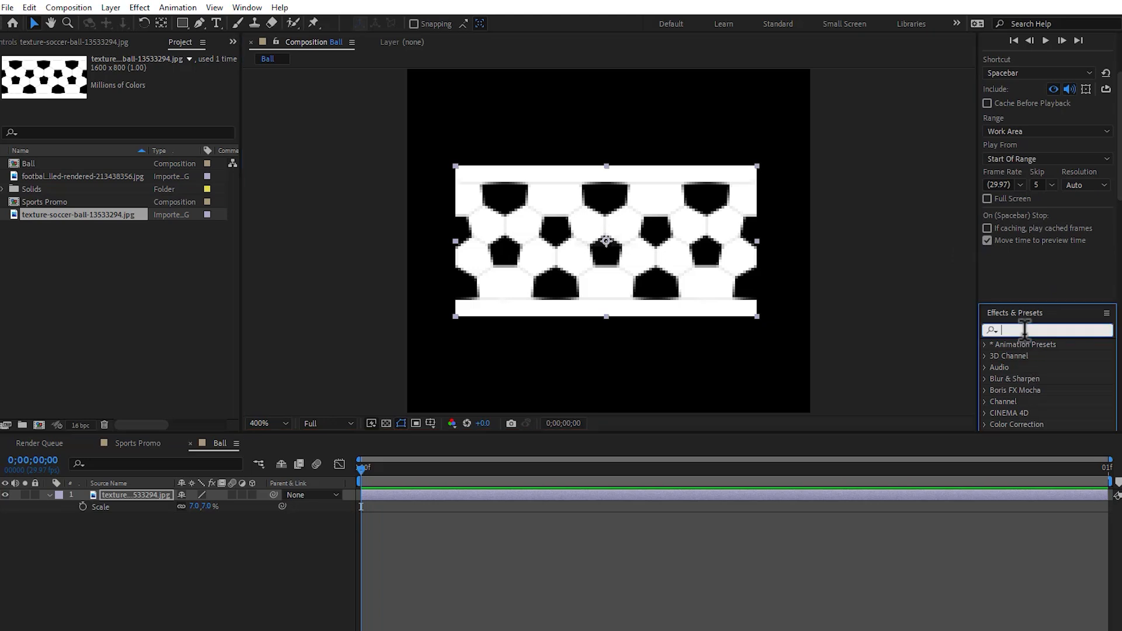
type("cc sph")
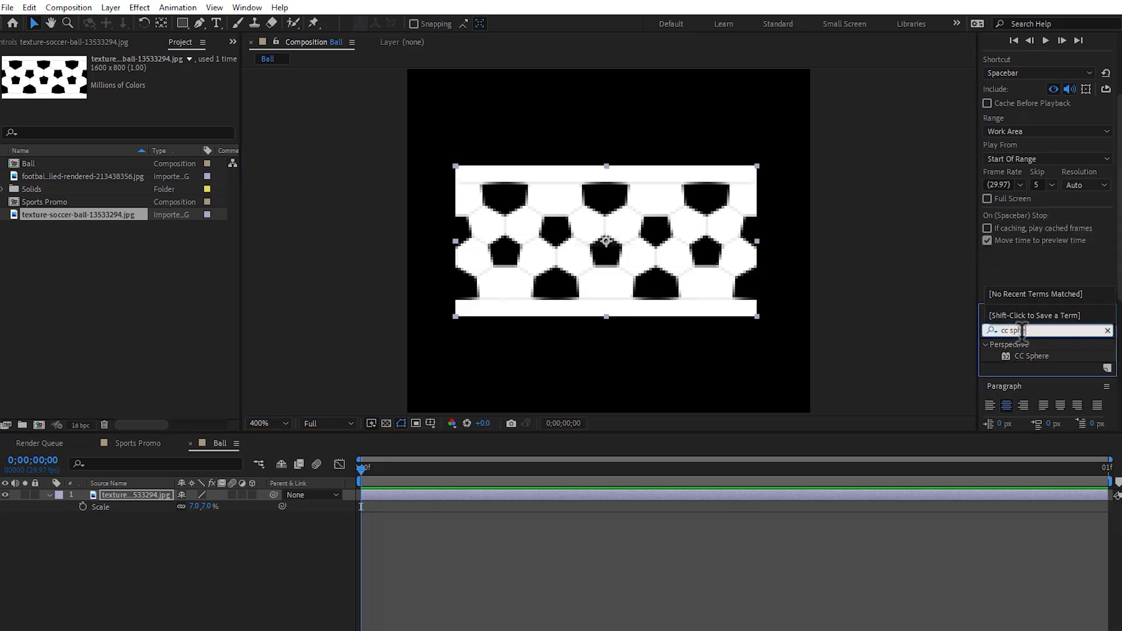
type("e")
left_click_drag(1043, 357, 692, 254)
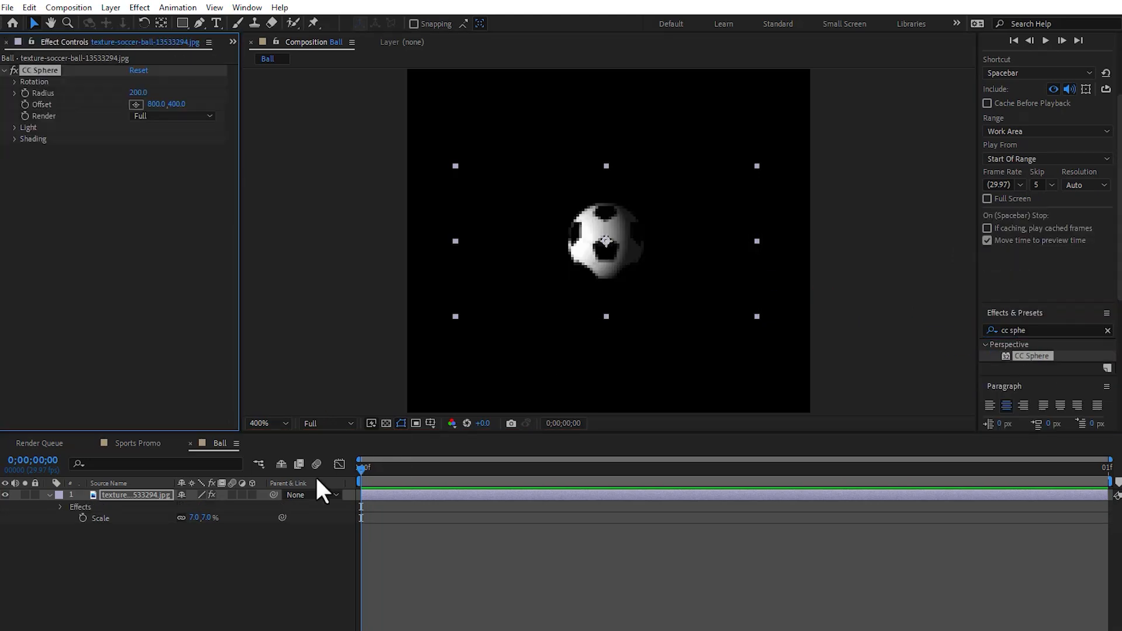
Scale the soccer ball texture layer up to 26%
left_click(156, 495)
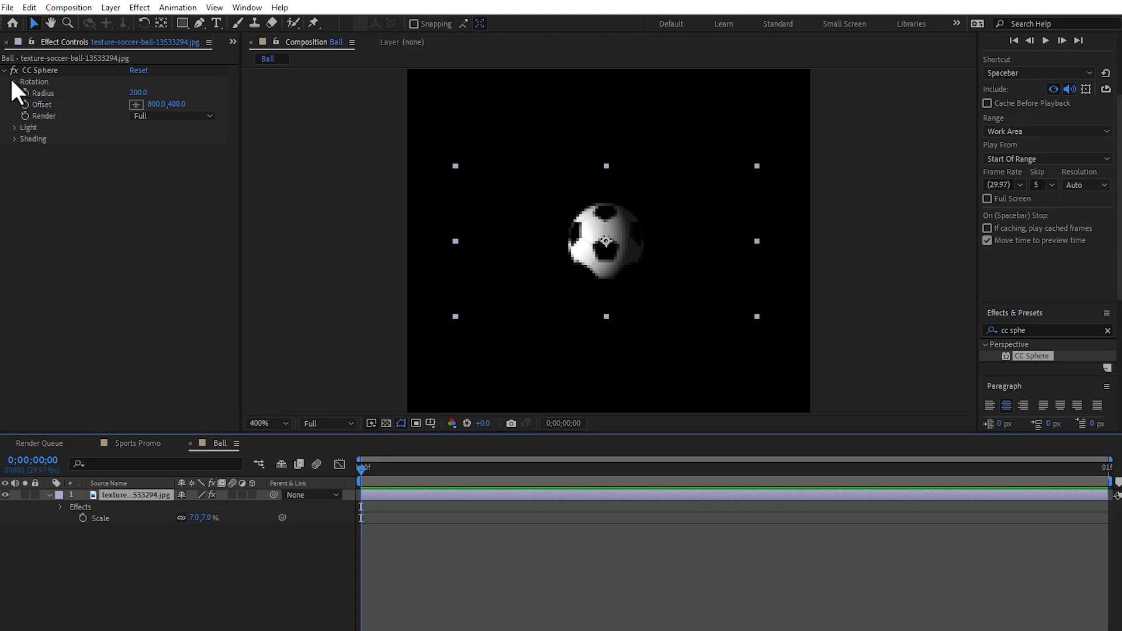
key("s")
key("s")
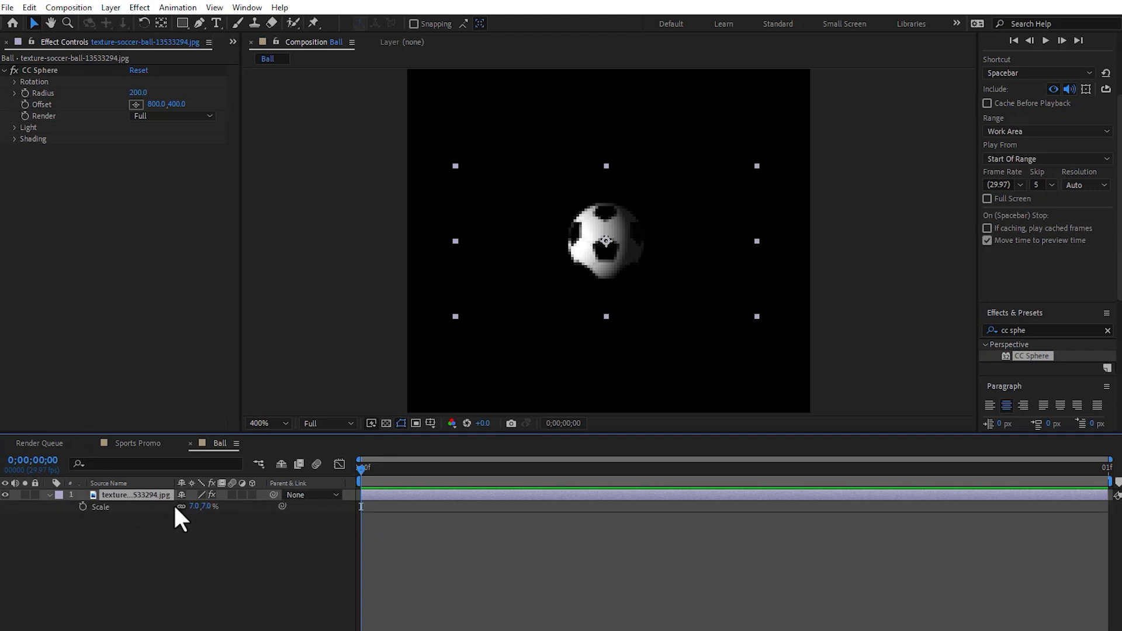
left_click(212, 506)
left_click_drag(213, 506, 211, 579)
left_click(183, 548)
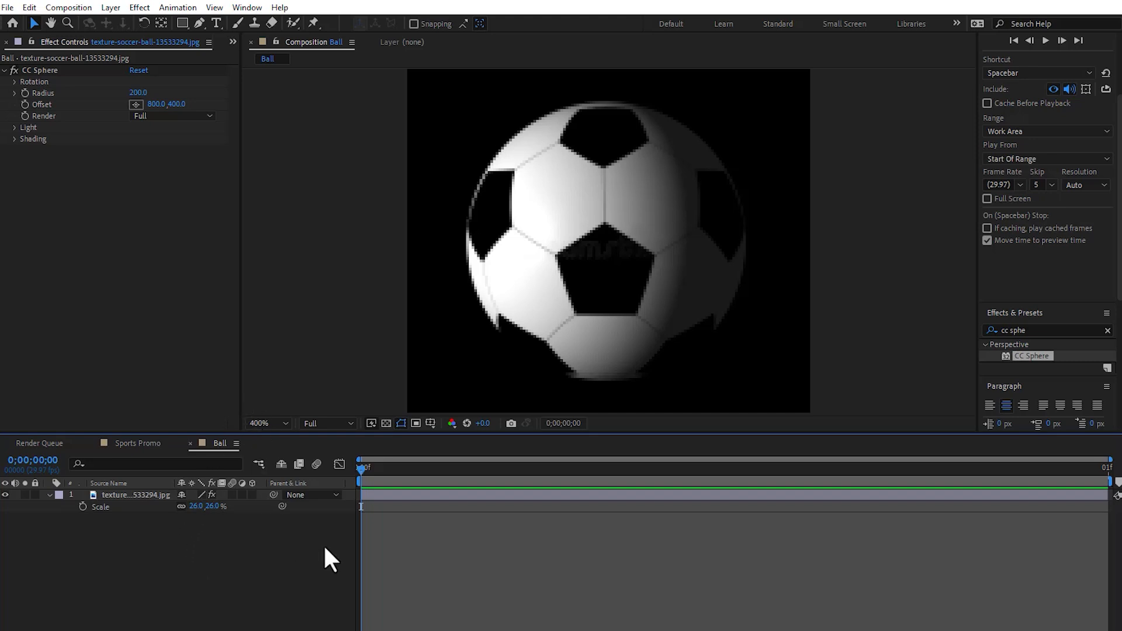
Resize the Ball composition to 300 x 300 px
key("ctrl+k")
left_click(144, 205)
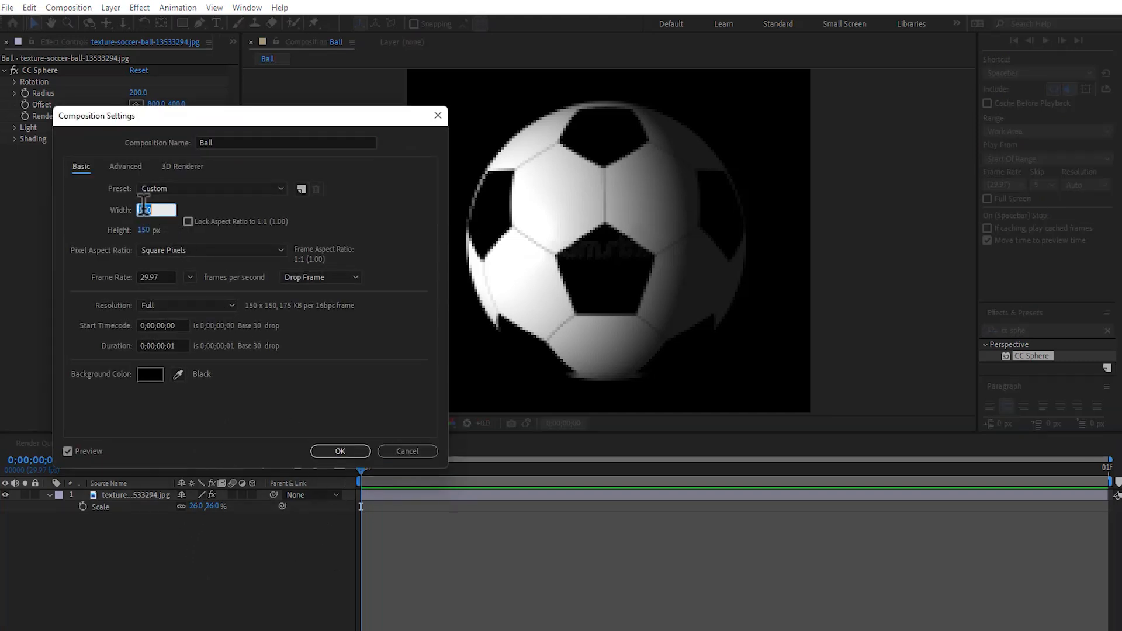
type("300")
key("Tab")
type("300")
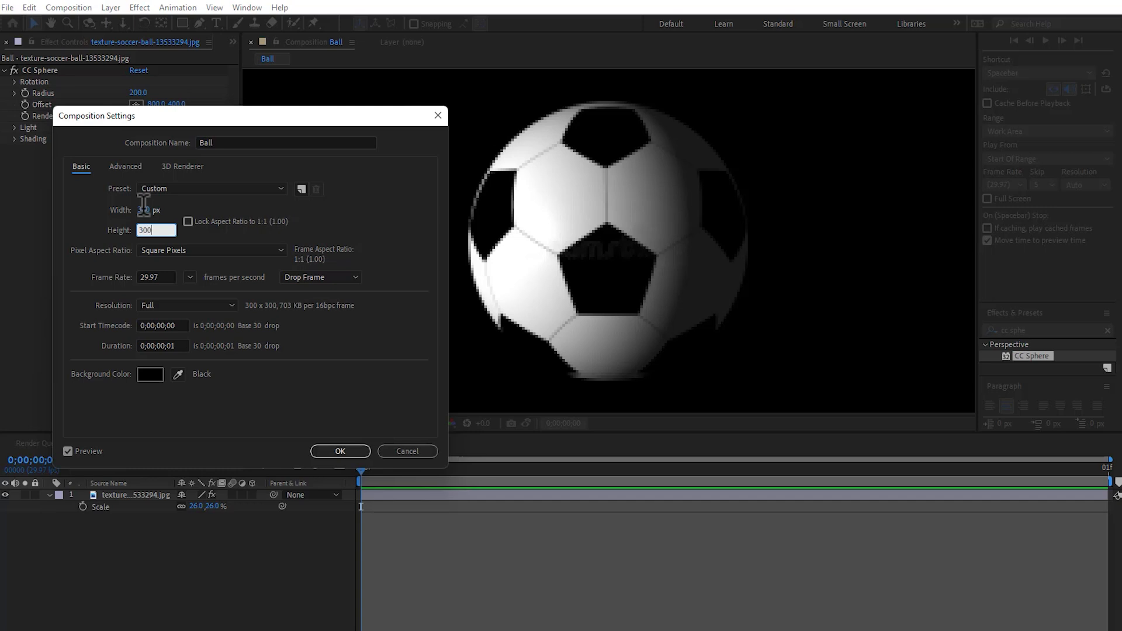
key("Return")
Scale the ball layer to 59% to fill more of the enlarged composition
scroll(434, 261, "down", 5)
left_click(612, 236)
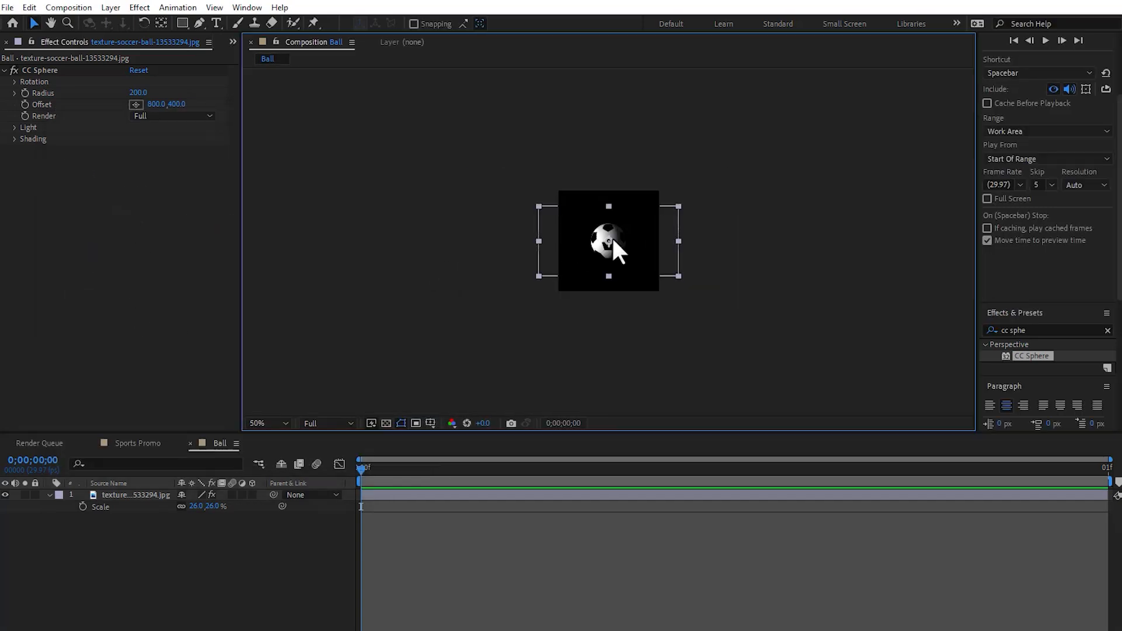
left_click_drag(199, 506, 218, 506)
scroll(614, 315, "up", 1)
left_click(268, 565)
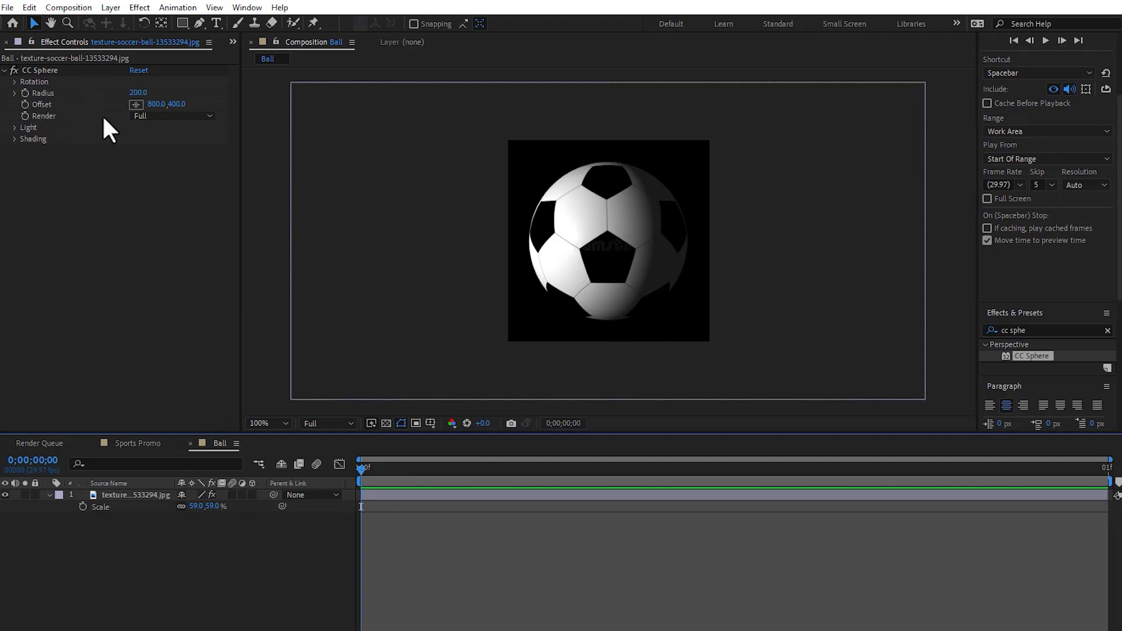
Add the Ball composition to Sports Promo beneath the stadium image and select the Particles layer
left_click(131, 446)
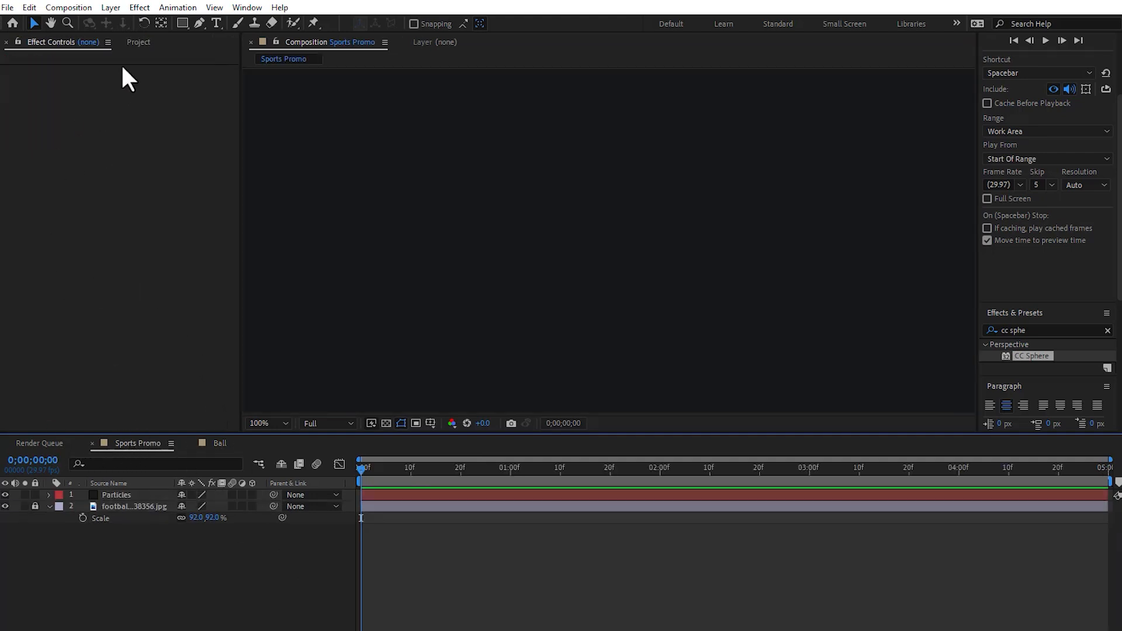
left_click(139, 42)
left_click_drag(26, 163, 115, 498)
left_click(125, 494)
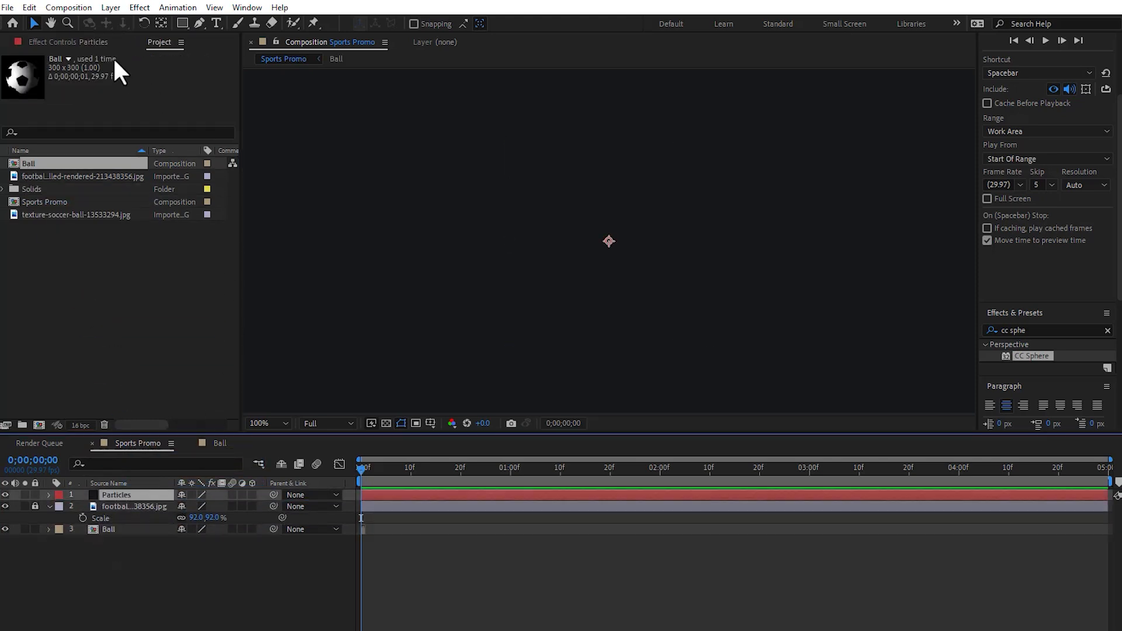
Apply the Trapcode Particular effect to the Particles layer
left_click(87, 42)
left_click(140, 7)
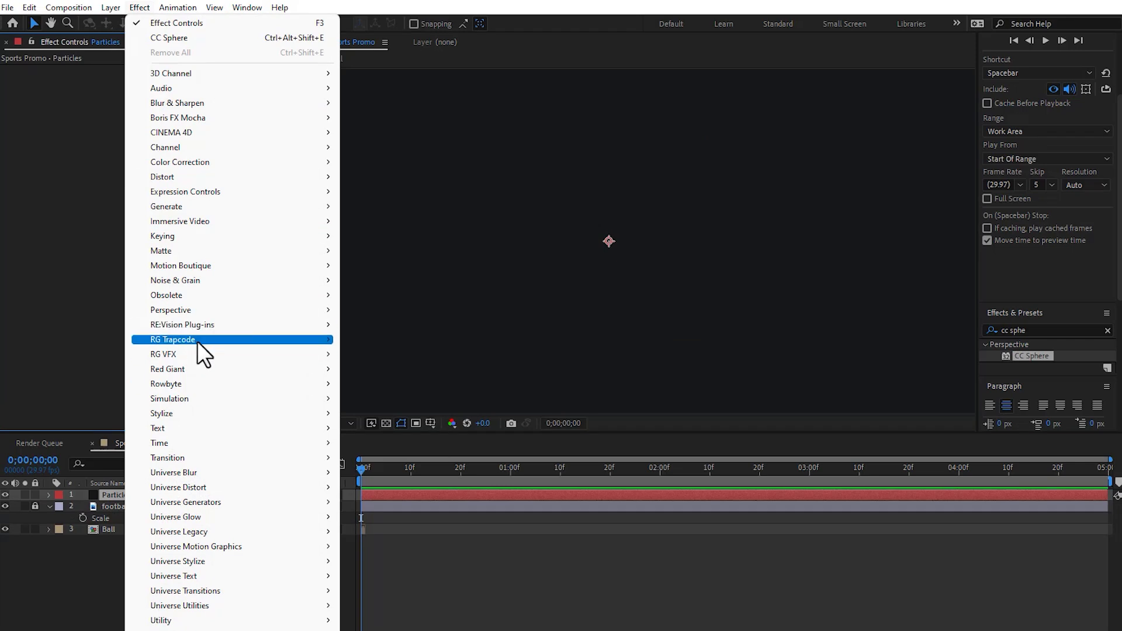
mouse_move(198, 340)
left_click(377, 424)
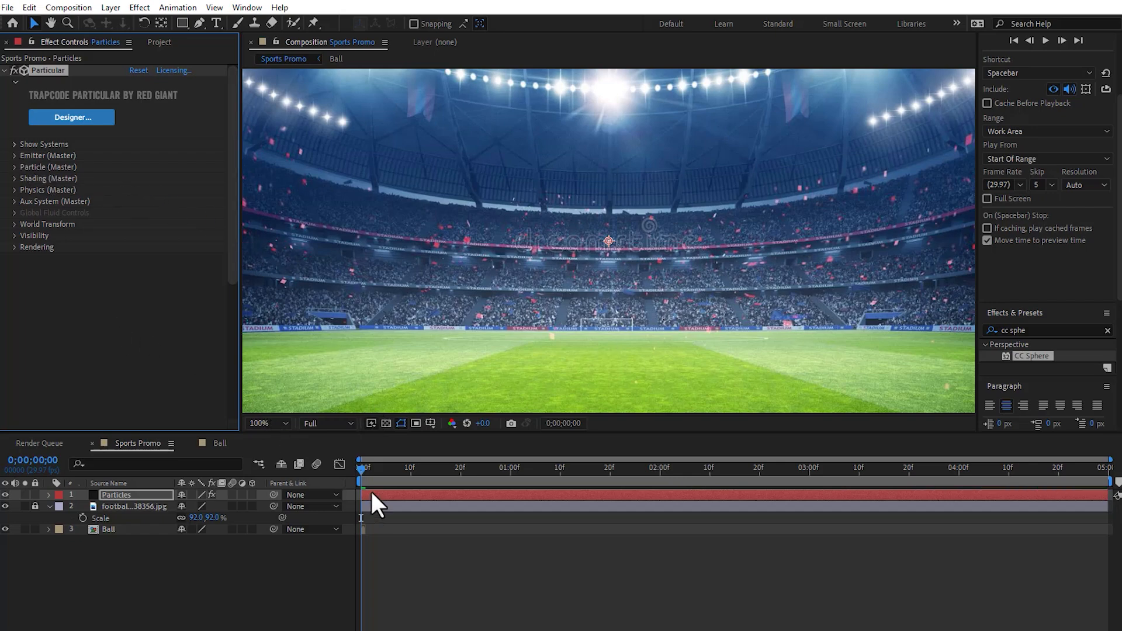
At 0;00;00;24, move the Particular emitter above the stadium frame to about 576, -528
left_click_drag(364, 470, 481, 458)
scroll(603, 294, "down", 3)
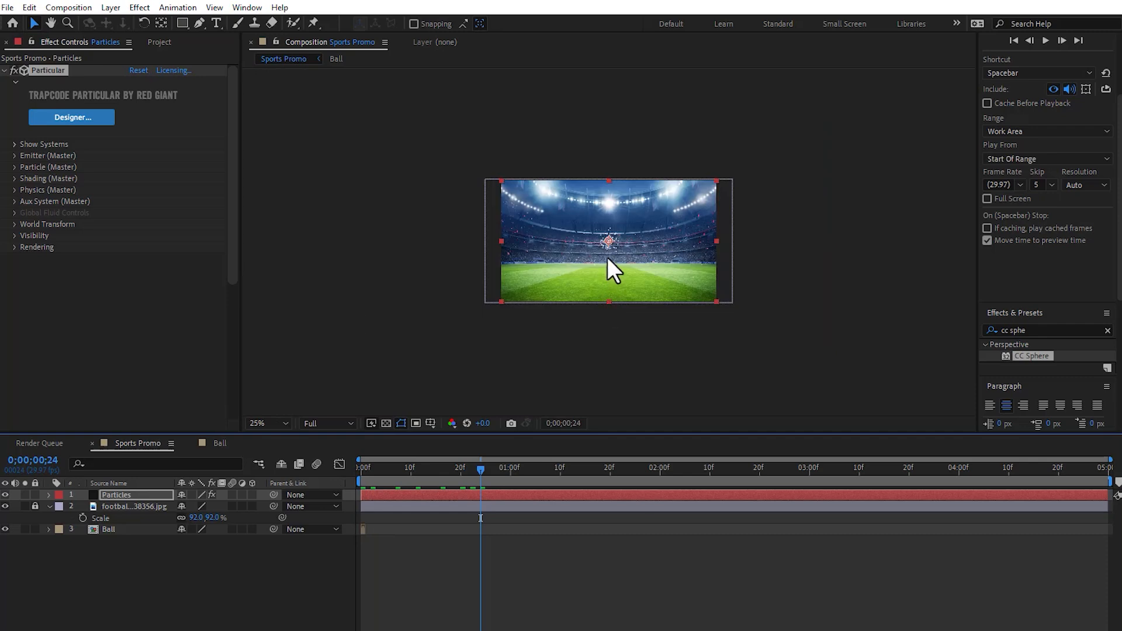
left_click_drag(606, 240, 598, 91)
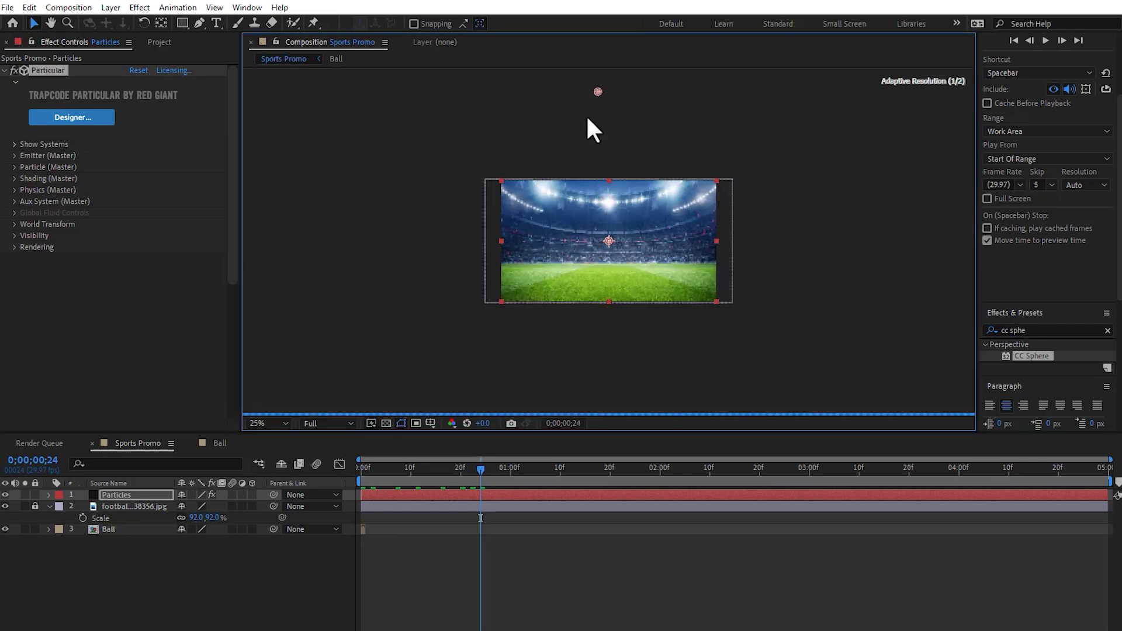
Change the master emitter to the Box type with its size controlled as XYZ Individual
left_click(14, 187)
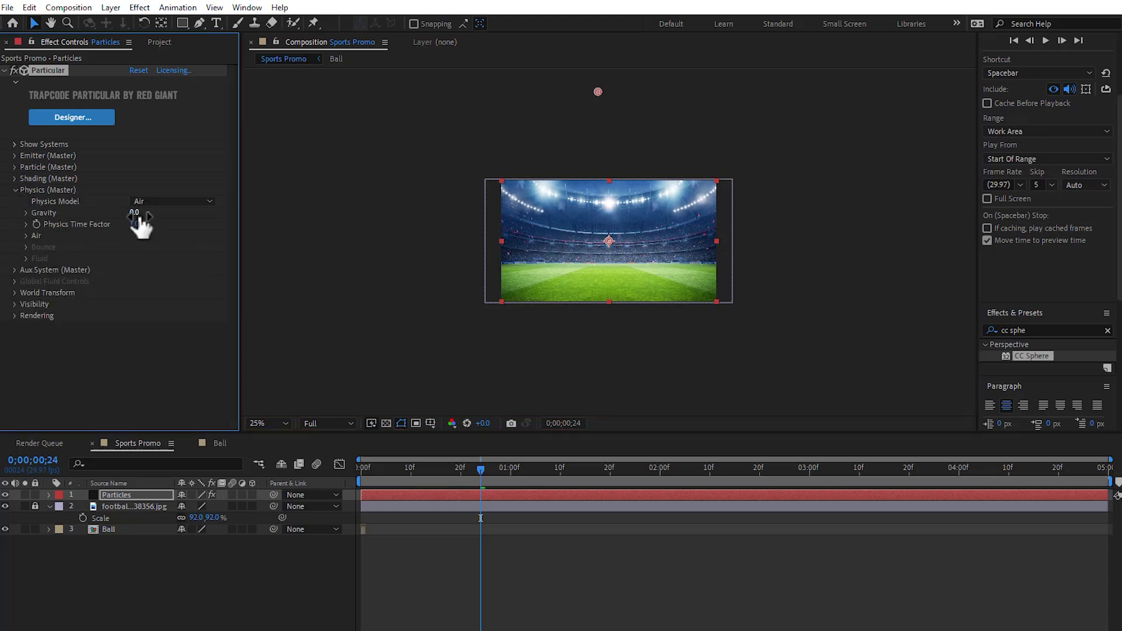
left_click(15, 167)
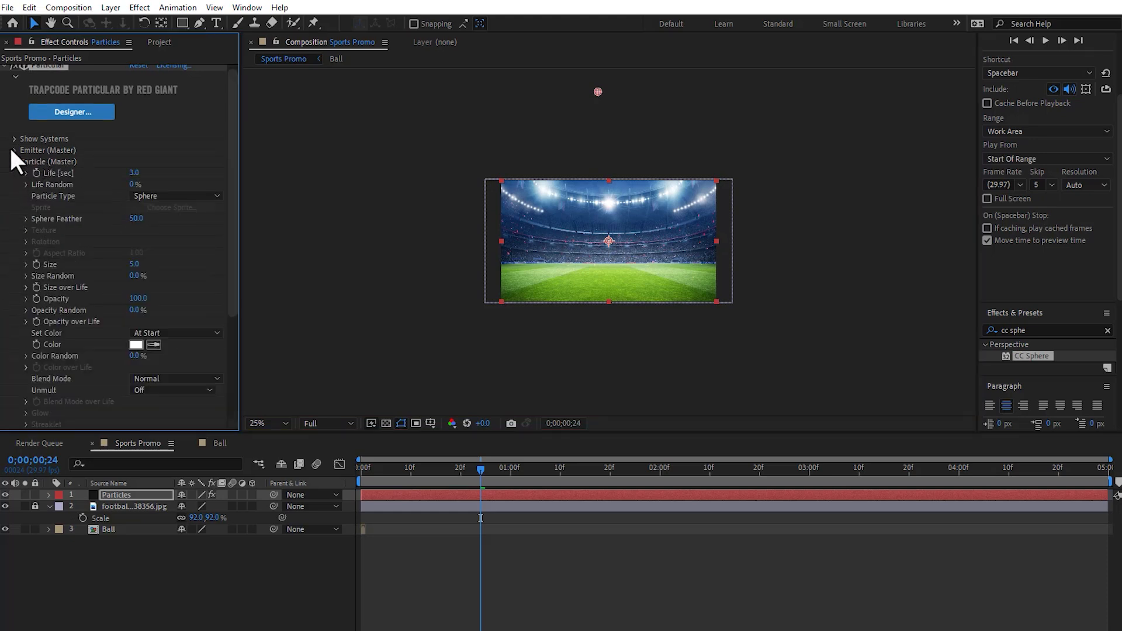
left_click(10, 148)
left_click(155, 184)
left_click(162, 212)
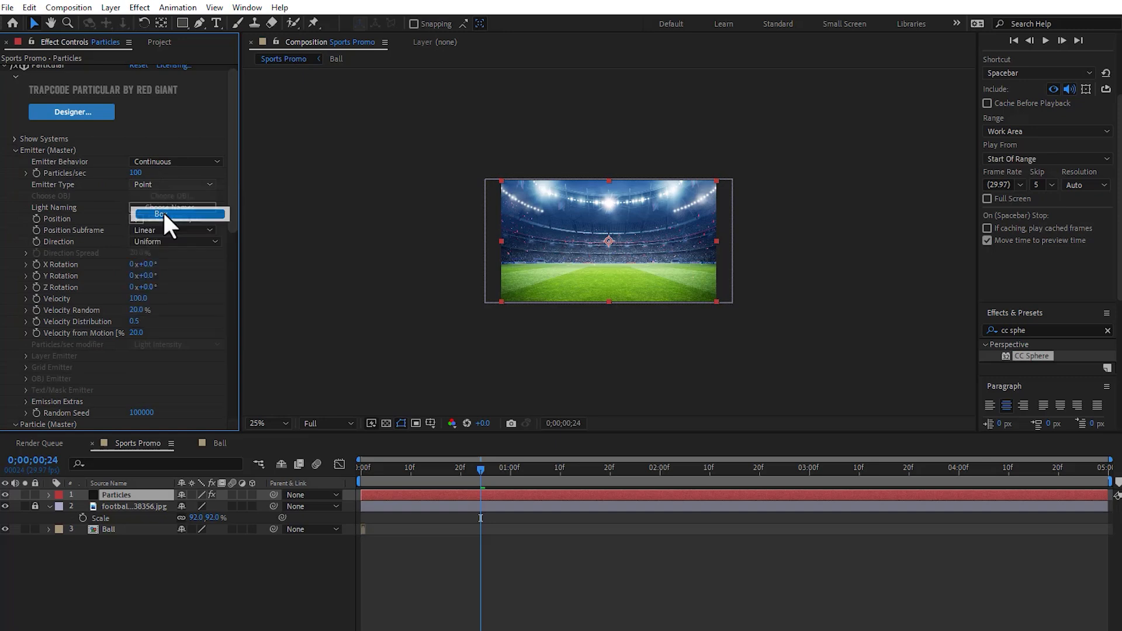
left_click(156, 345)
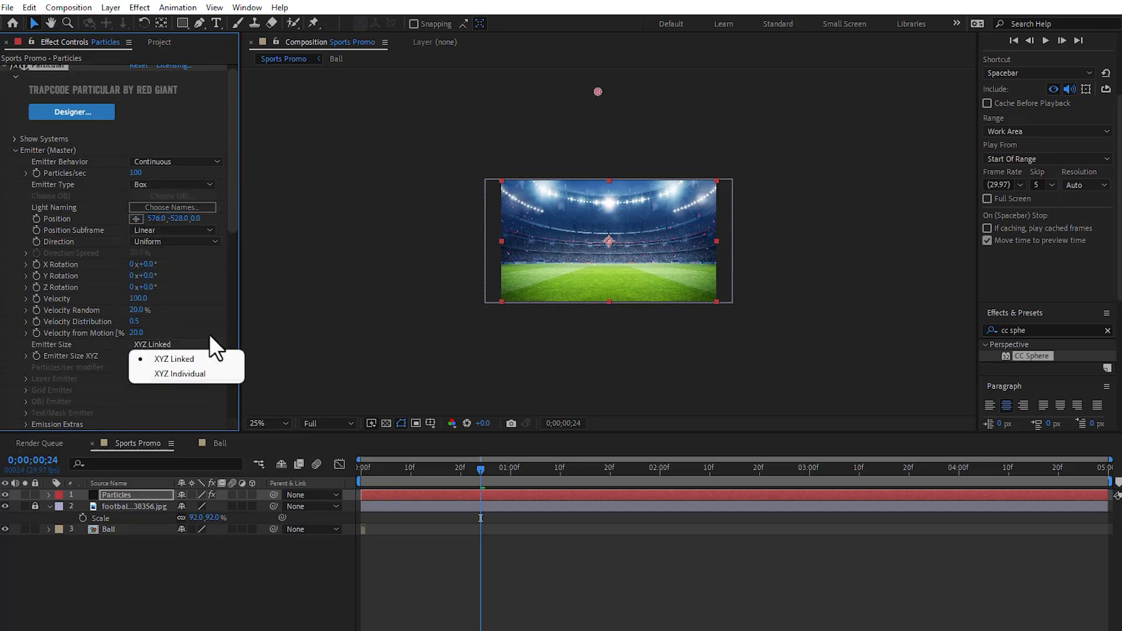
left_click(180, 374)
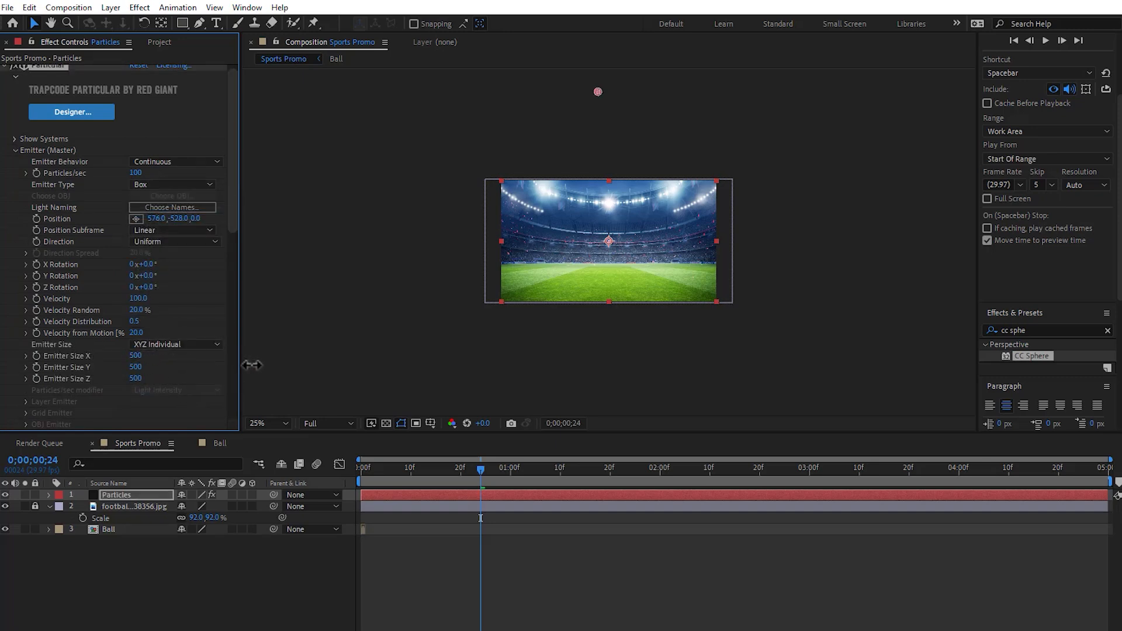
Set the box emitter's size to X 4810, Y 0 and Z 5570
left_click_drag(252, 365, 356, 366)
left_click_drag(143, 369, 4, 386)
left_click_drag(138, 379, 236, 383)
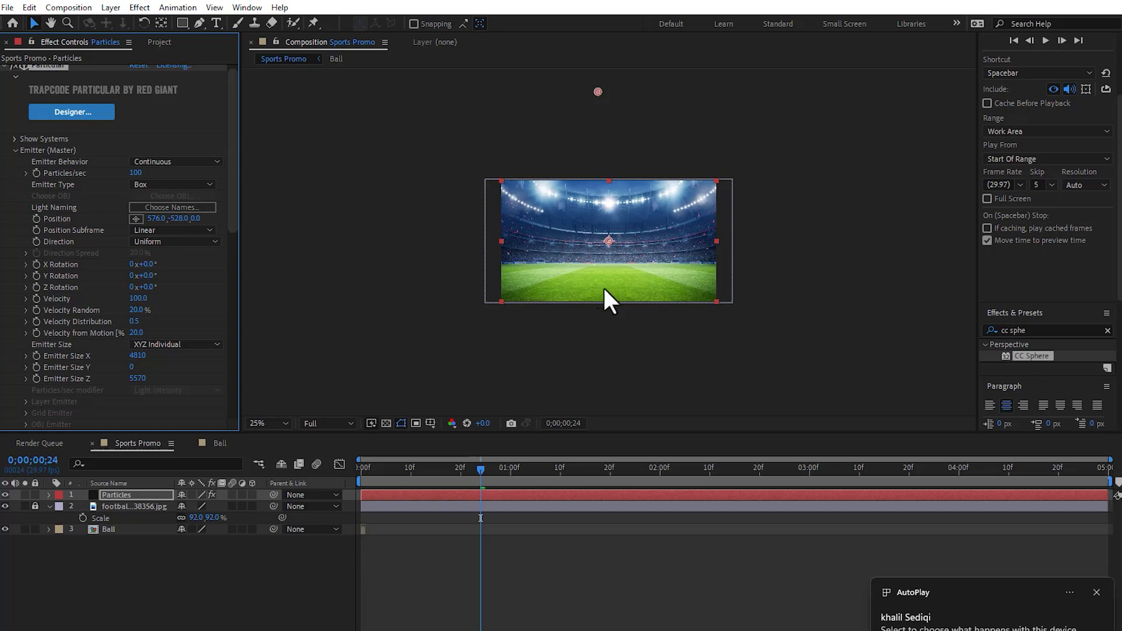
Set the particles' gravity to 740 and check how they fall at around 0;00;02;03
key("period")
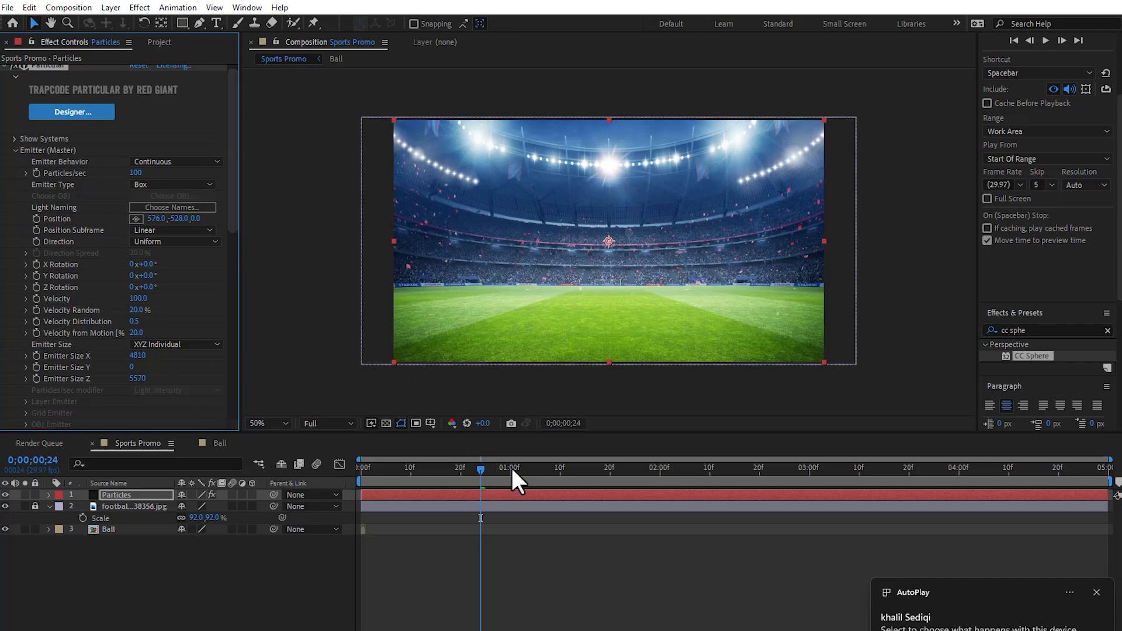
left_click_drag(511, 467, 609, 467)
scroll(193, 318, "down", 8)
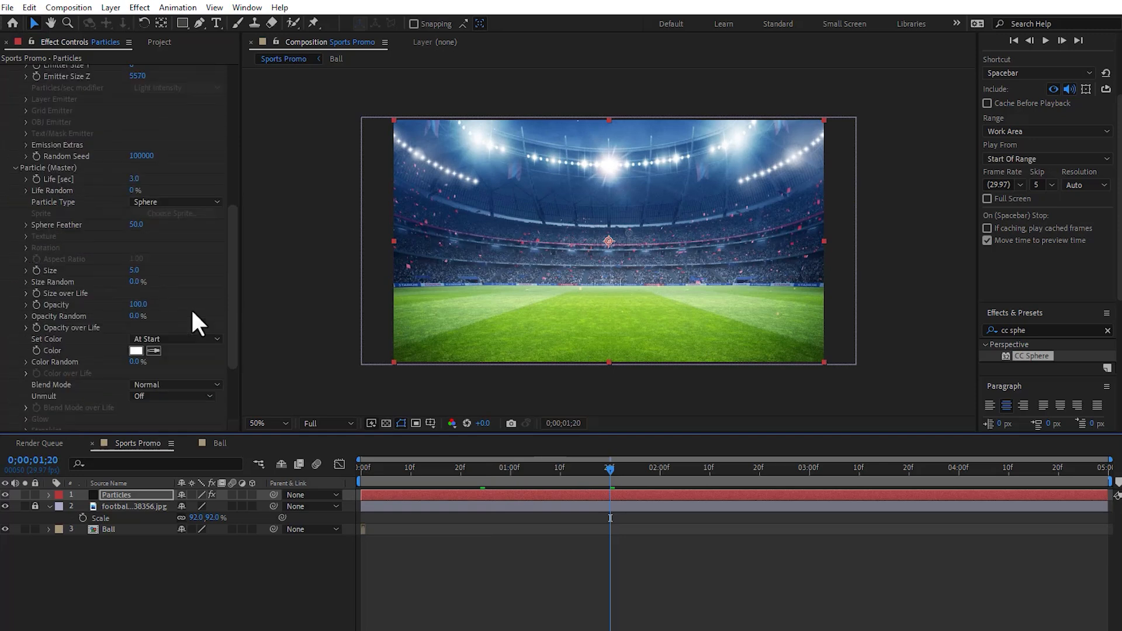
scroll(187, 342, "down", 4)
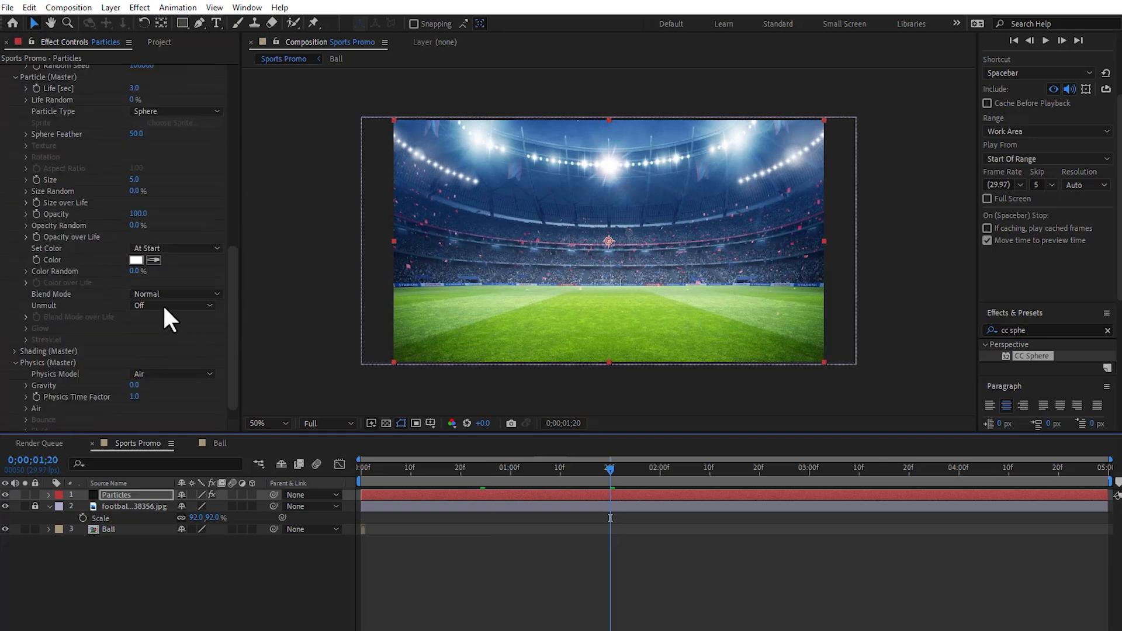
left_click_drag(134, 384, 178, 385)
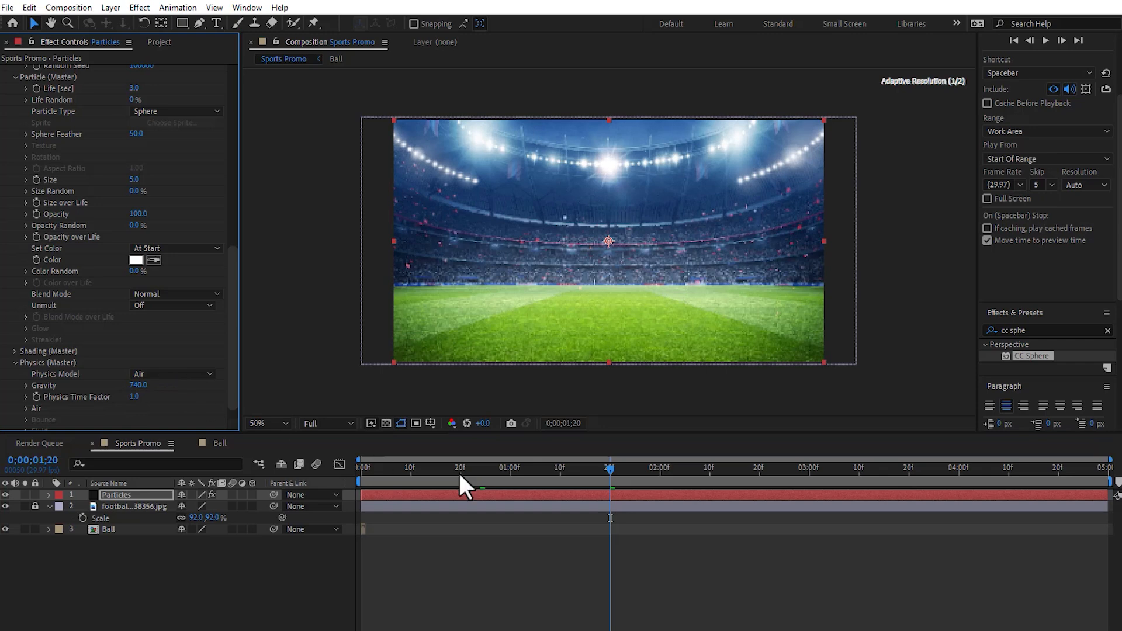
left_click(560, 471)
left_click_drag(571, 479, 675, 483)
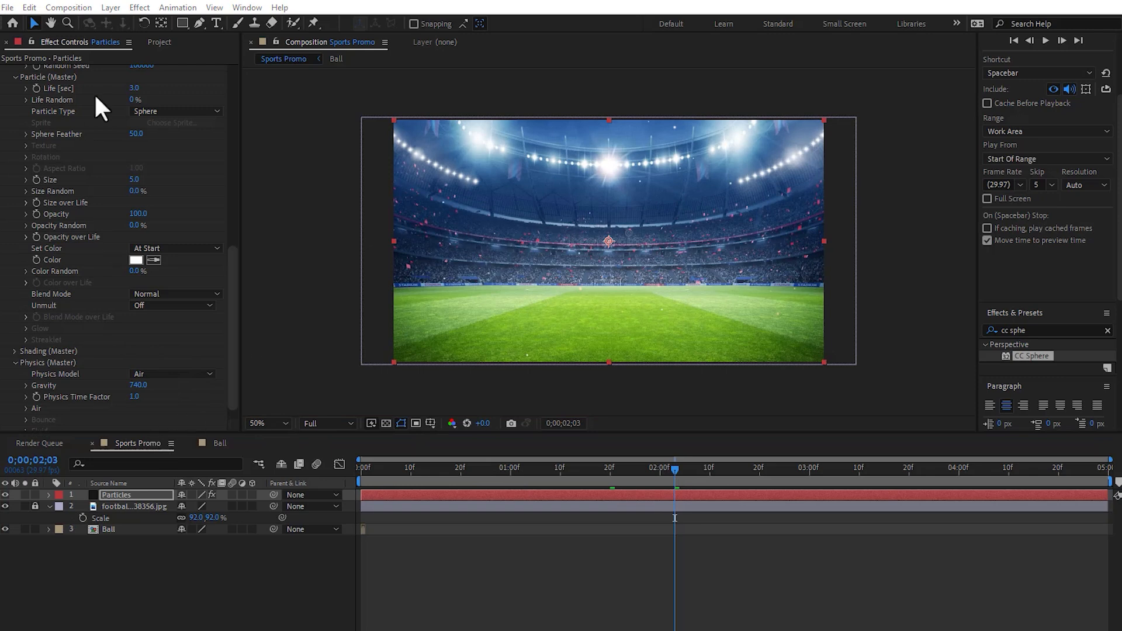
Create a new 2000 x 2000 px solid named Floor
left_click(211, 581)
key("ctrl+y")
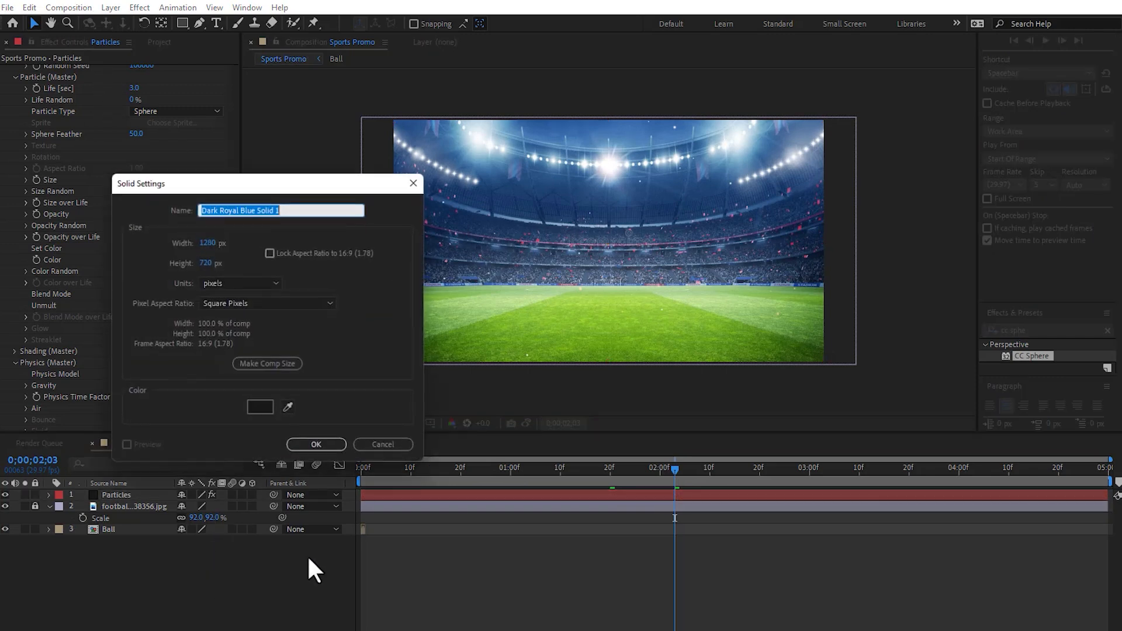
type("[مخخ")
key("BackSpace")
key("BackSpace")
key("BackSpace")
key("BackSpace")
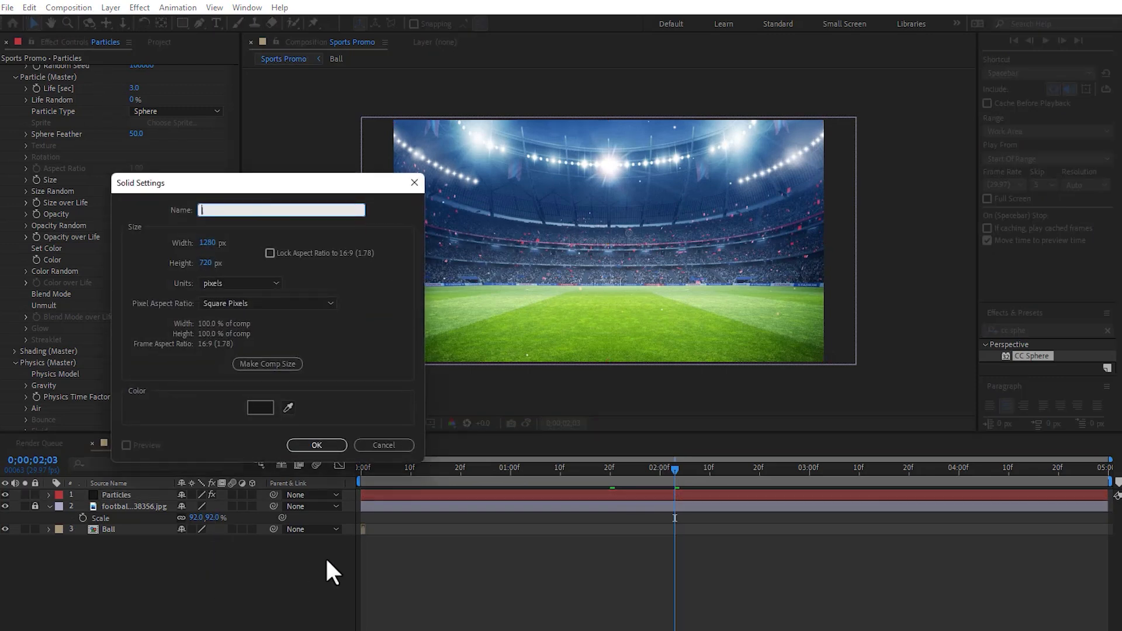
type("Floor")
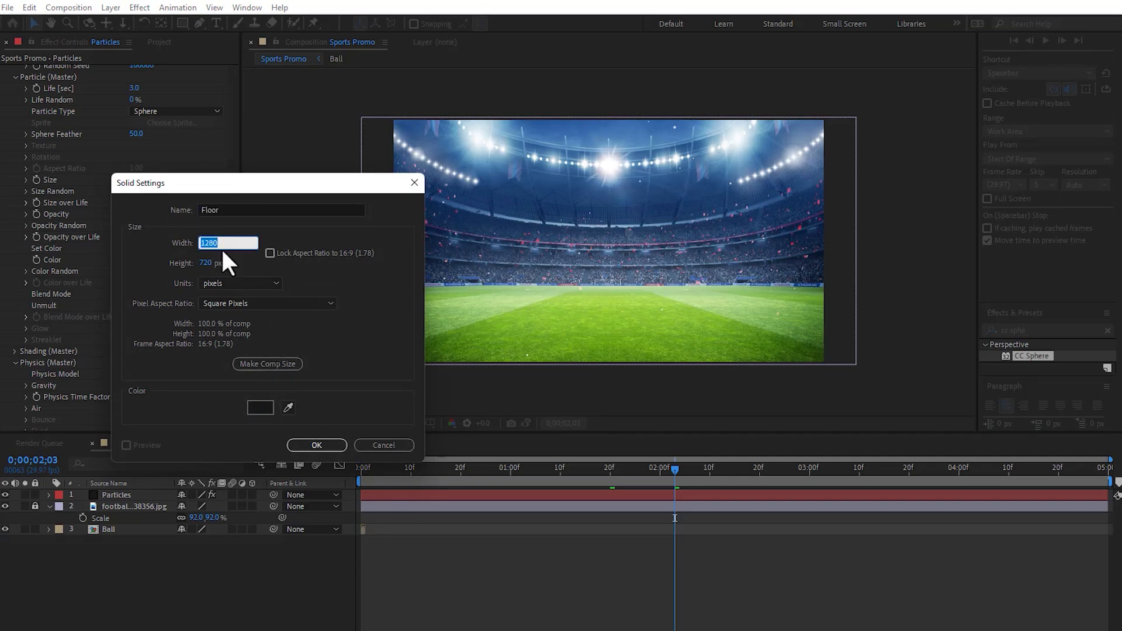
type("2000")
key("Tab")
type("2000")
key("Return")
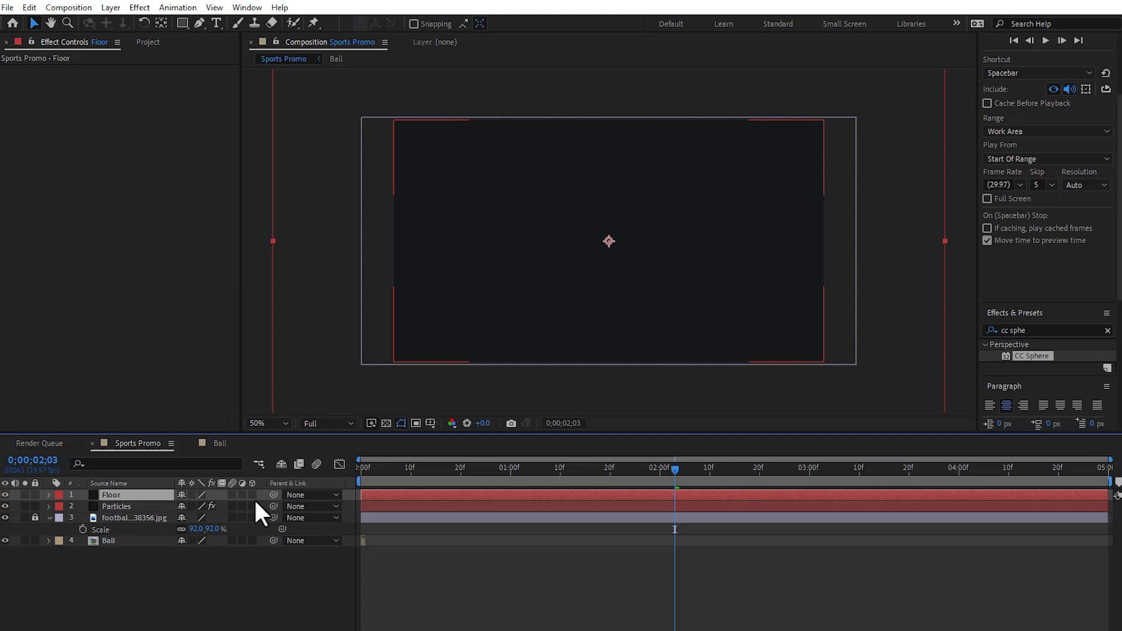
Make the Floor layer 3D and rotate it around its X axis so it lies flat as a ground plane
left_click(252, 495)
key("w")
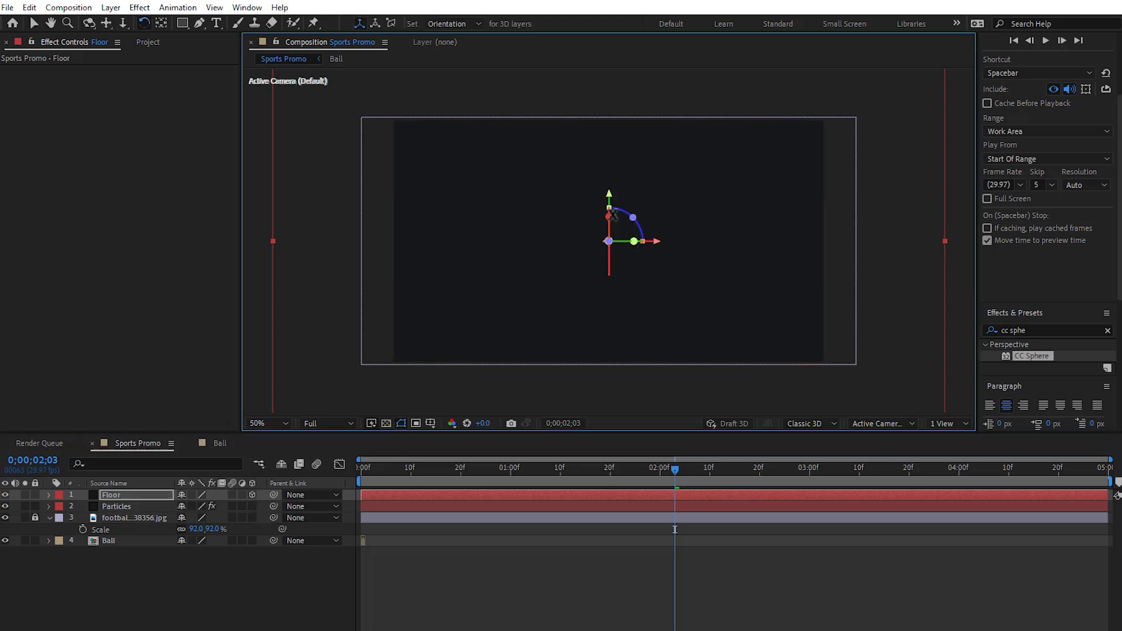
left_click_drag(613, 215, 611, 268)
key("v")
Move the Particles layer above Floor and change Particular's Physics Model to Bounce
left_click_drag(121, 507, 121, 496)
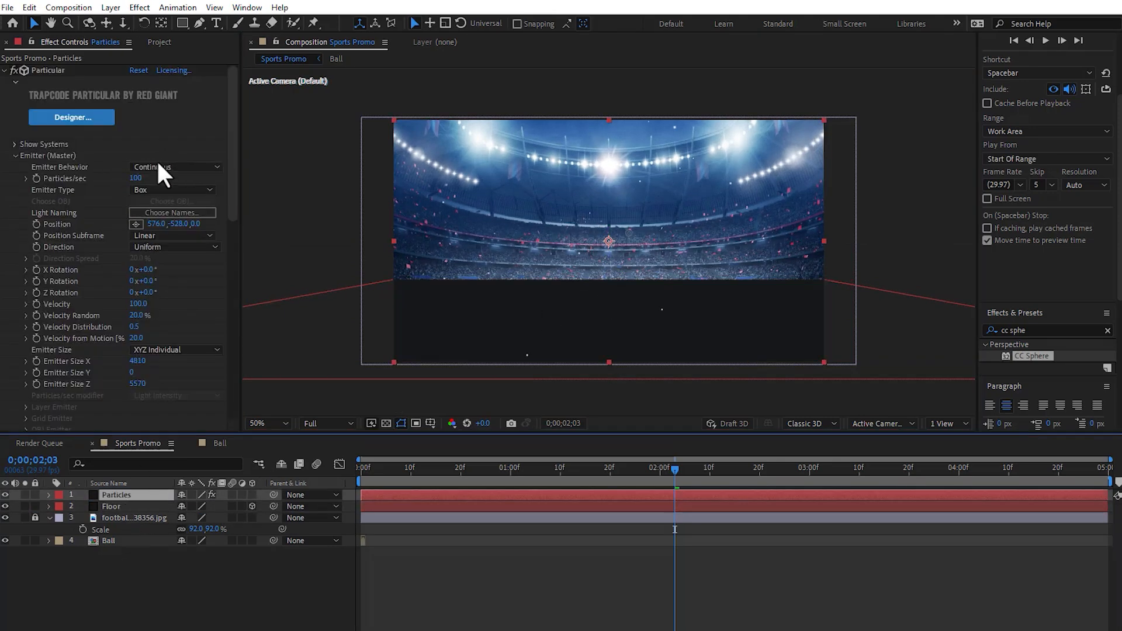
scroll(146, 297, "down", 10)
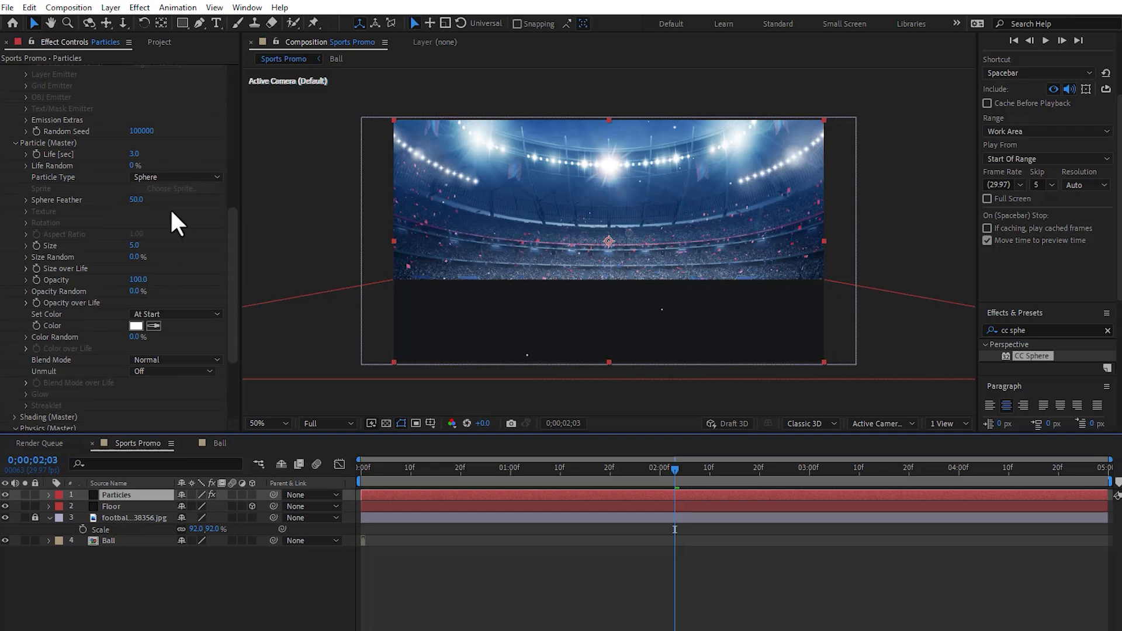
scroll(155, 247, "down", 5)
left_click(153, 311)
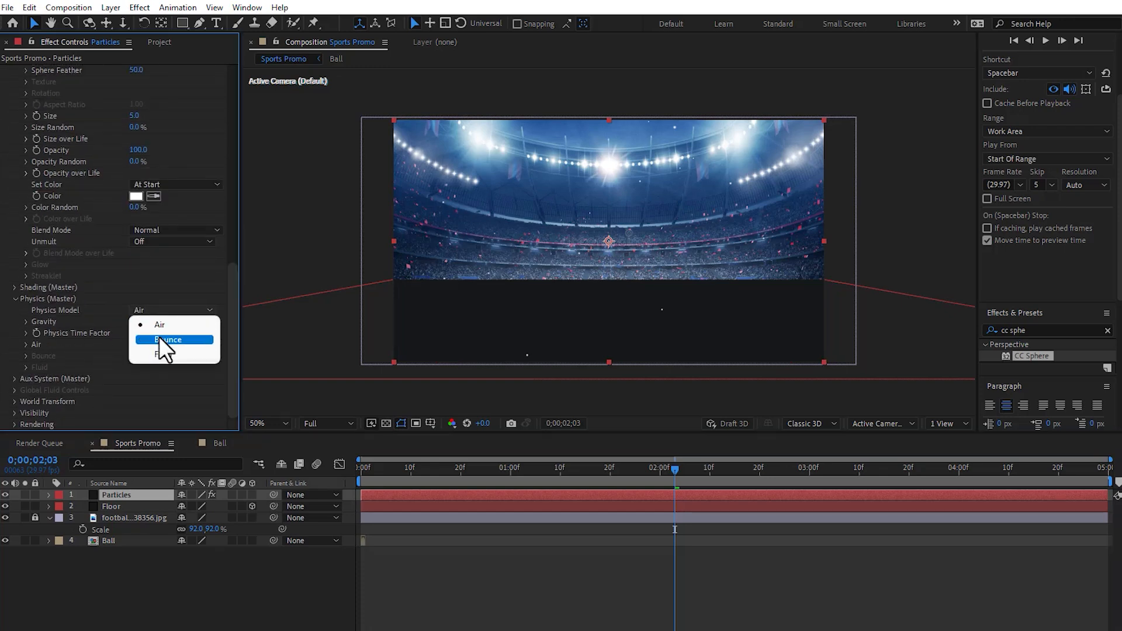
left_click(159, 337)
Assign the Floor solid as the Floor Layer in Particular's Bounce settings
left_click(26, 344)
scroll(26, 351, "down", 2)
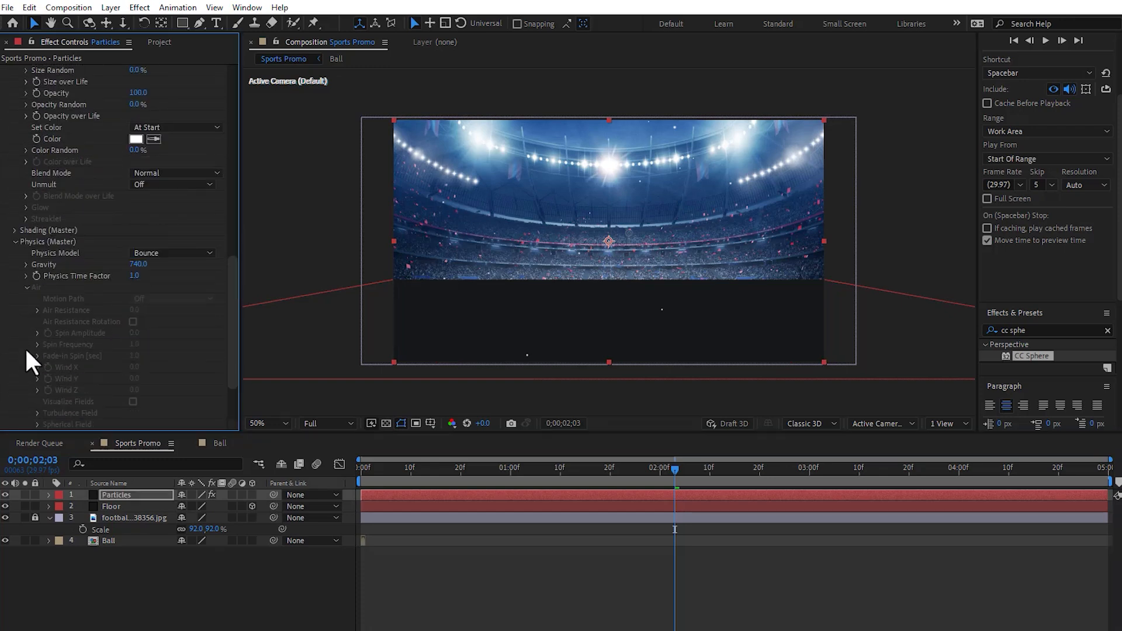
left_click(26, 287)
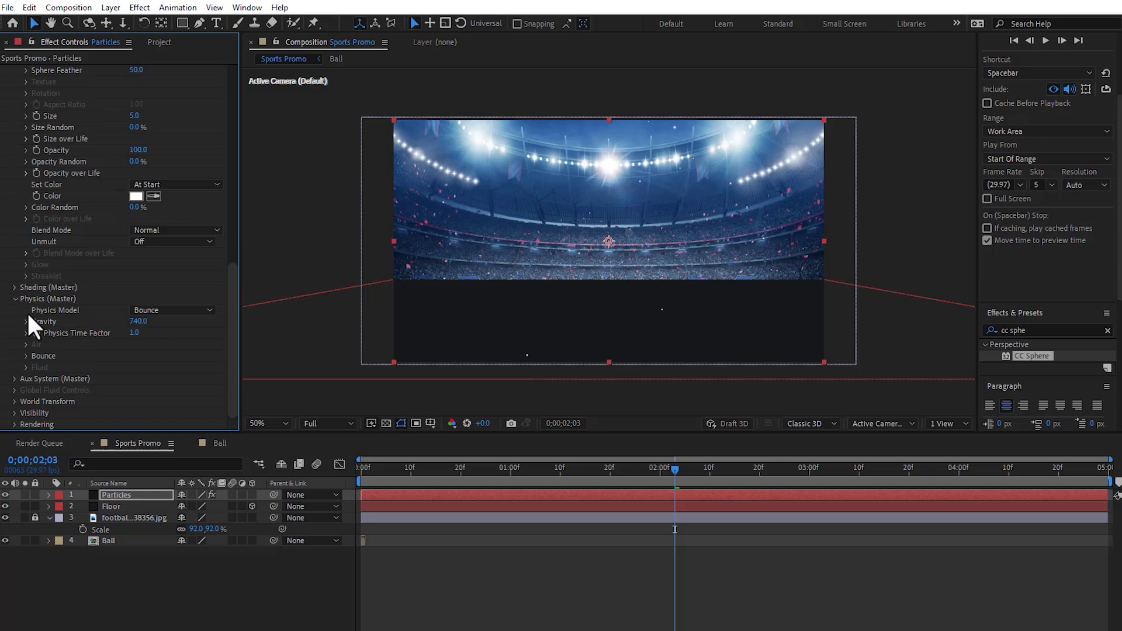
left_click(26, 356)
scroll(57, 379, "down", 1)
left_click(143, 345)
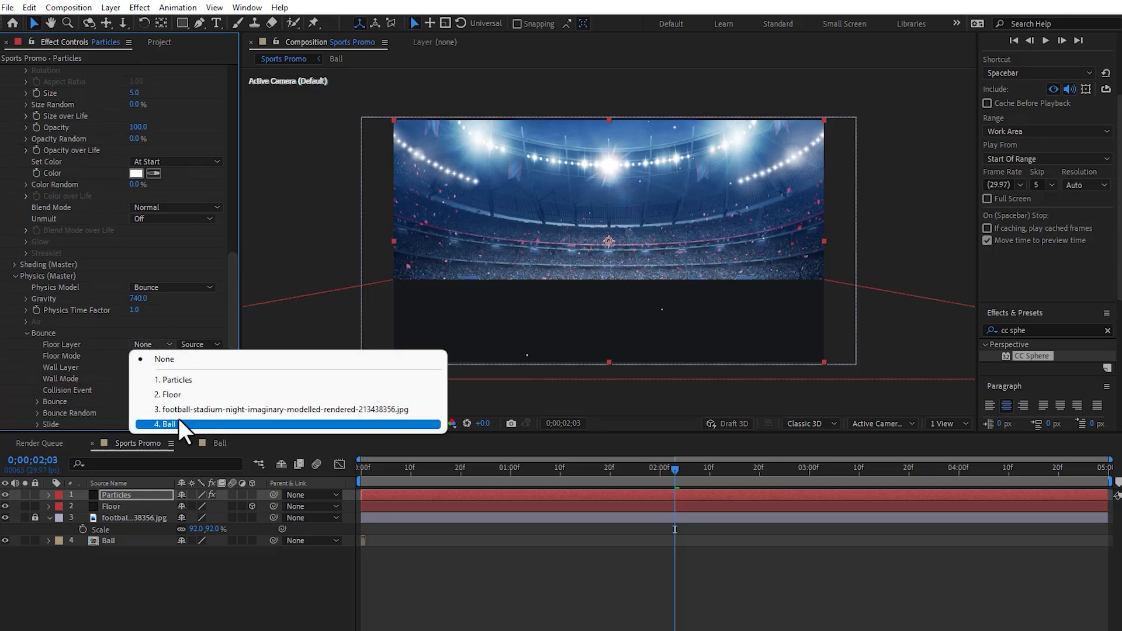
left_click(176, 393)
Set Bounce to 16, Bounce Random to 8% and Slide to 8, then preview the particles hitting the floor
left_click(136, 402)
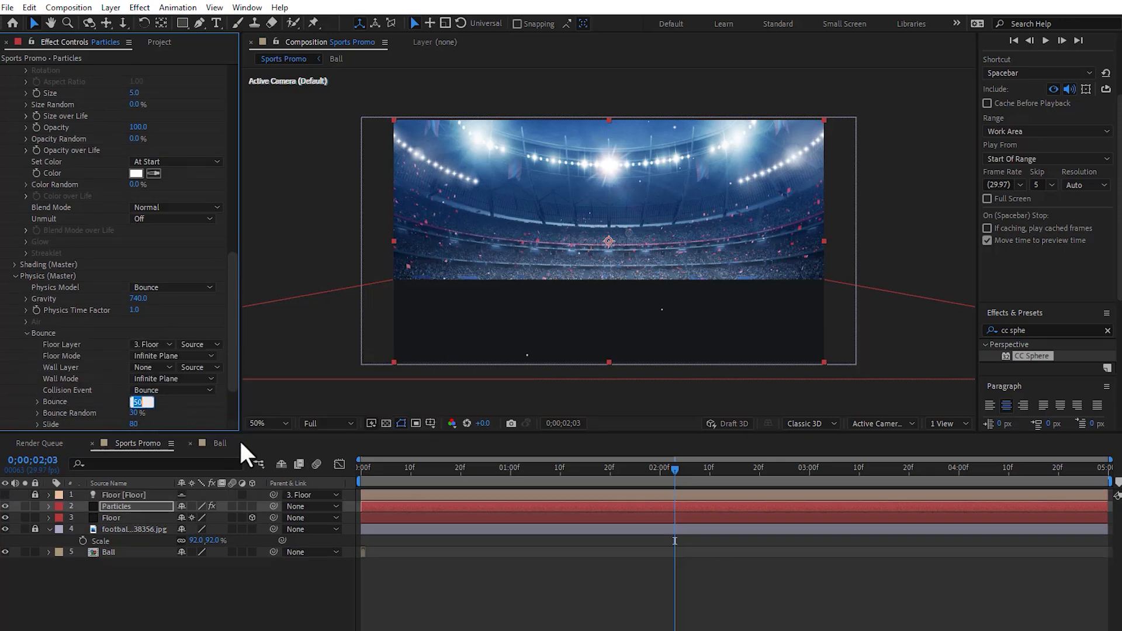
type("168")
key("Tab")
type("8")
left_click(141, 402)
type("16")
key("Tab")
left_click_drag(468, 466, 590, 468)
key("space")
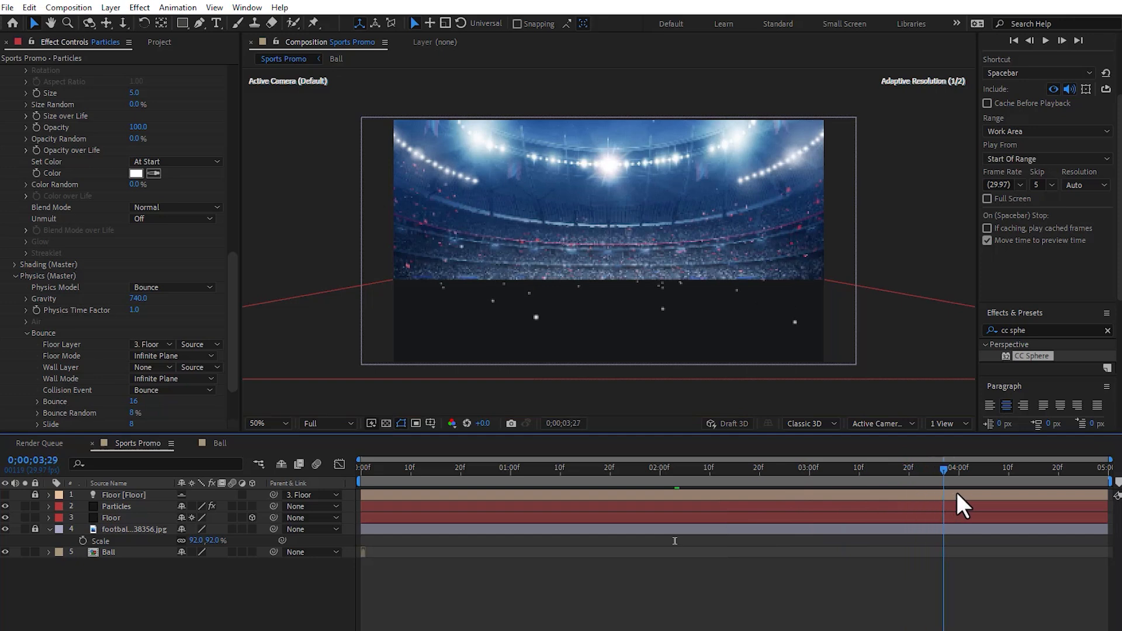
key("space")
Set the particle life to 18 seconds and the particle type to Sprite, without choosing a preset sprite
left_click_drag(230, 277, 233, 177)
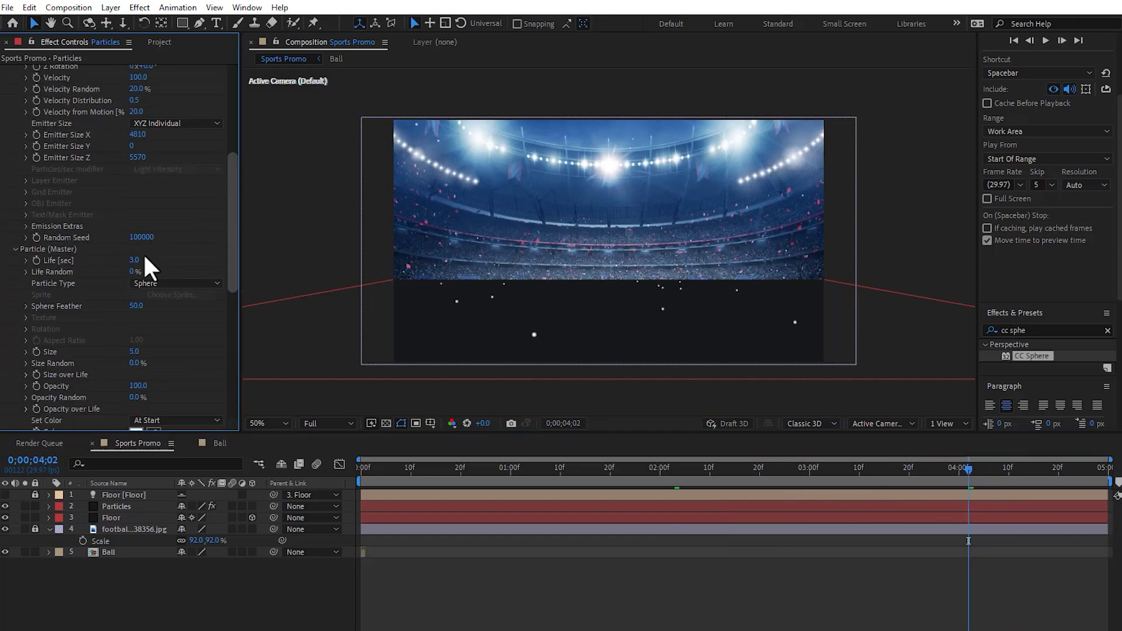
left_click_drag(135, 261, 229, 349)
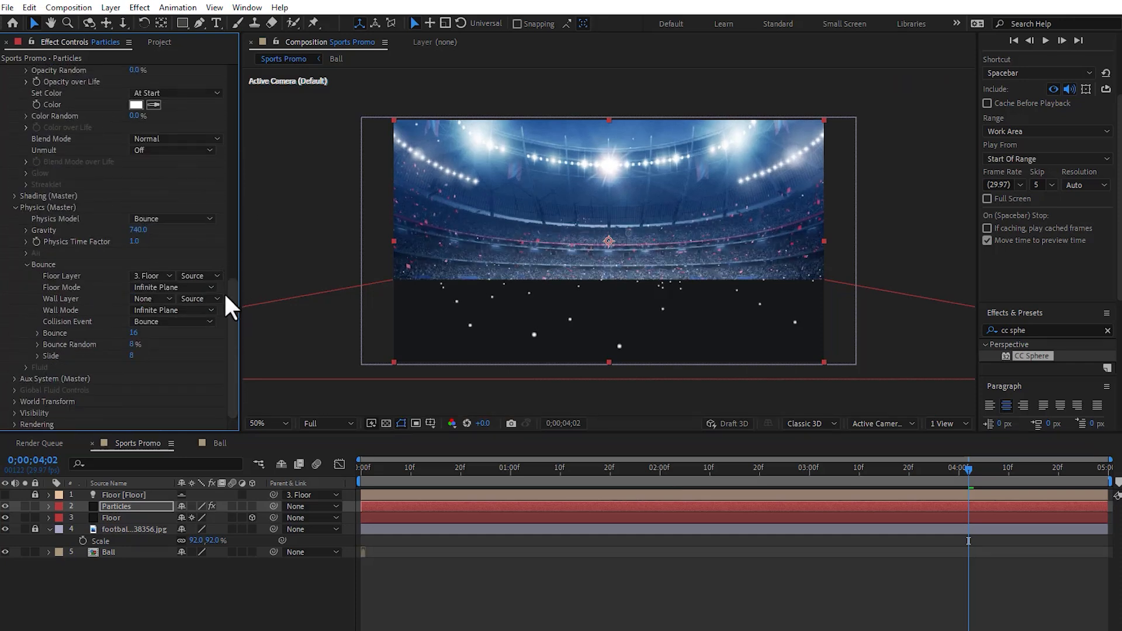
left_click_drag(230, 292, 227, 171)
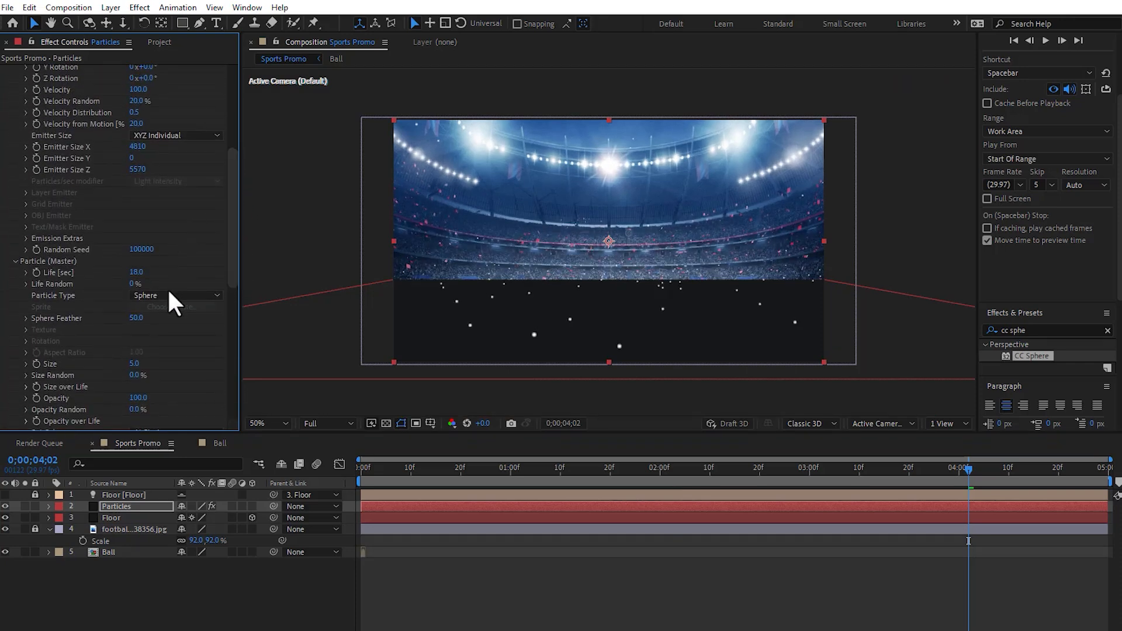
left_click(169, 292)
left_click(170, 383)
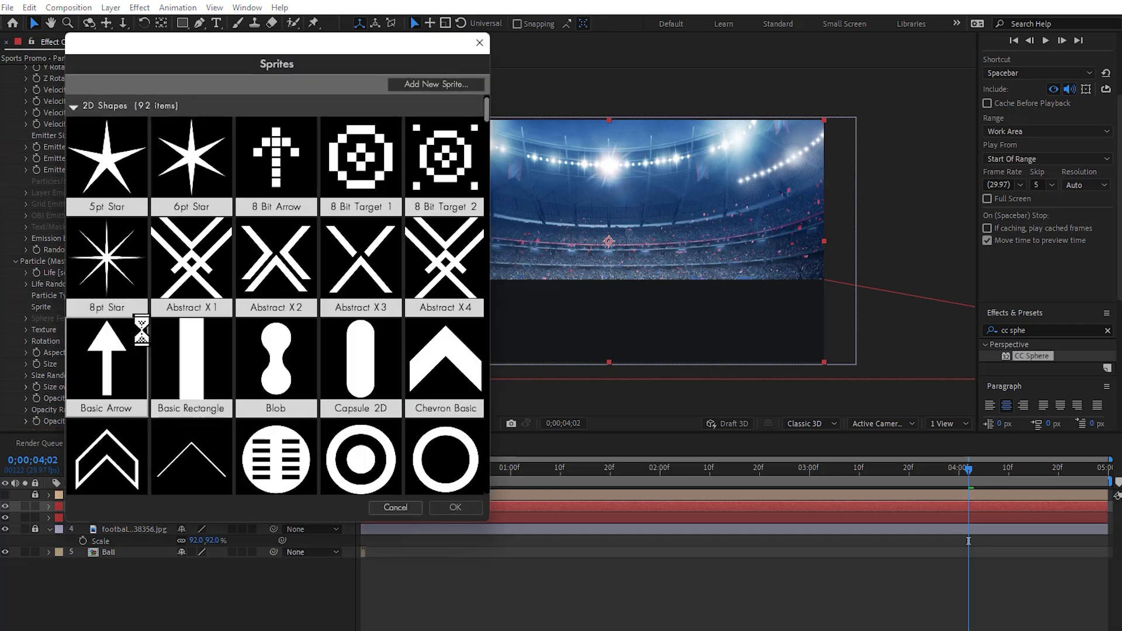
left_click(402, 507)
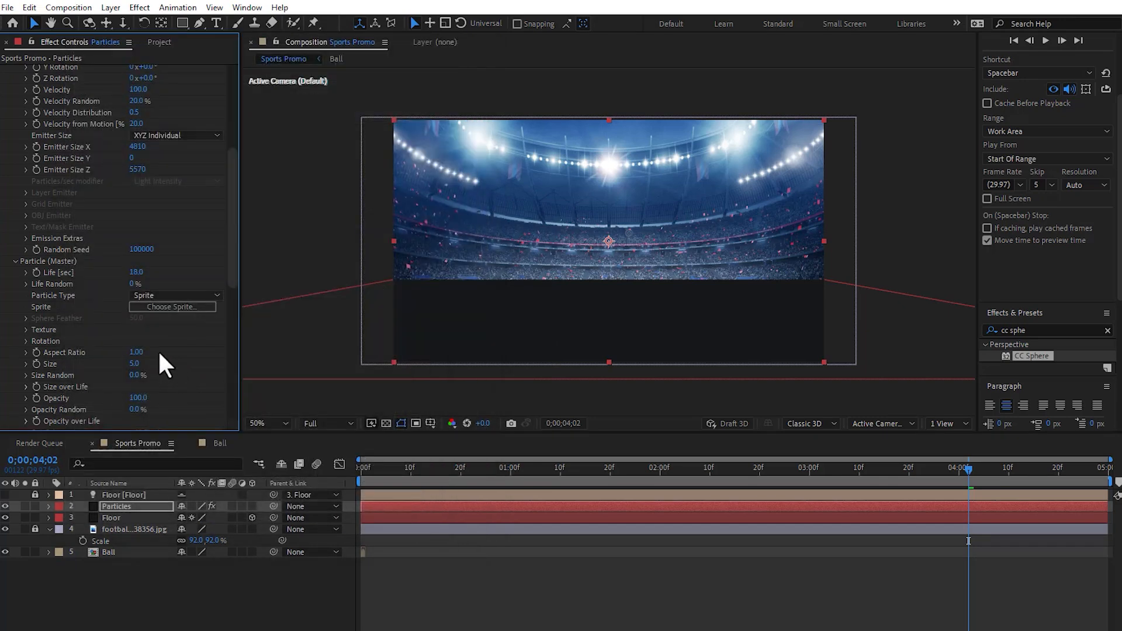
Use the Ball layer as the sprite texture with Time Sampling set to Random - Still Frame
left_click(26, 330)
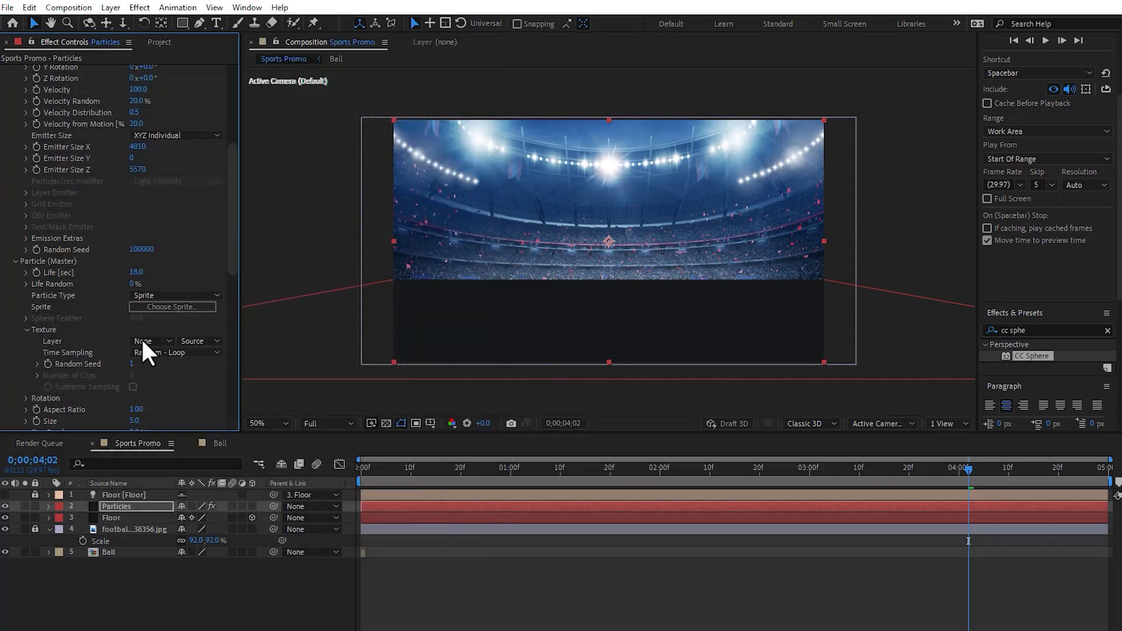
left_click(145, 341)
left_click(177, 418)
left_click(165, 353)
left_click(182, 425)
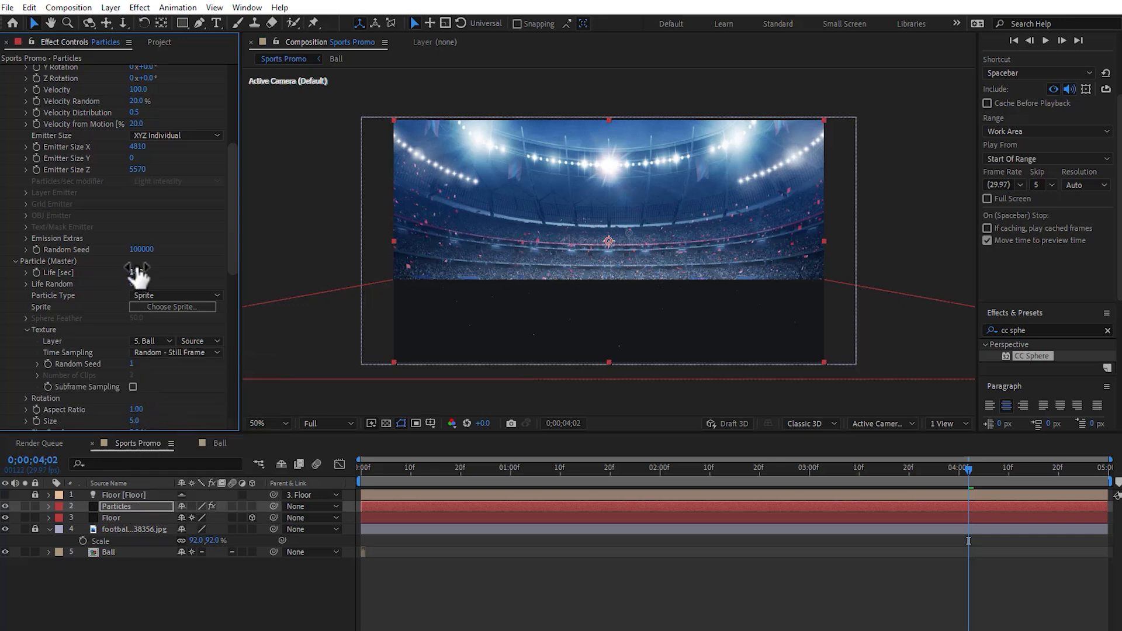
Set the particle Size to 159 and Size Random to 100% so the soccer balls vary in size
scroll(99, 336, "down", 3)
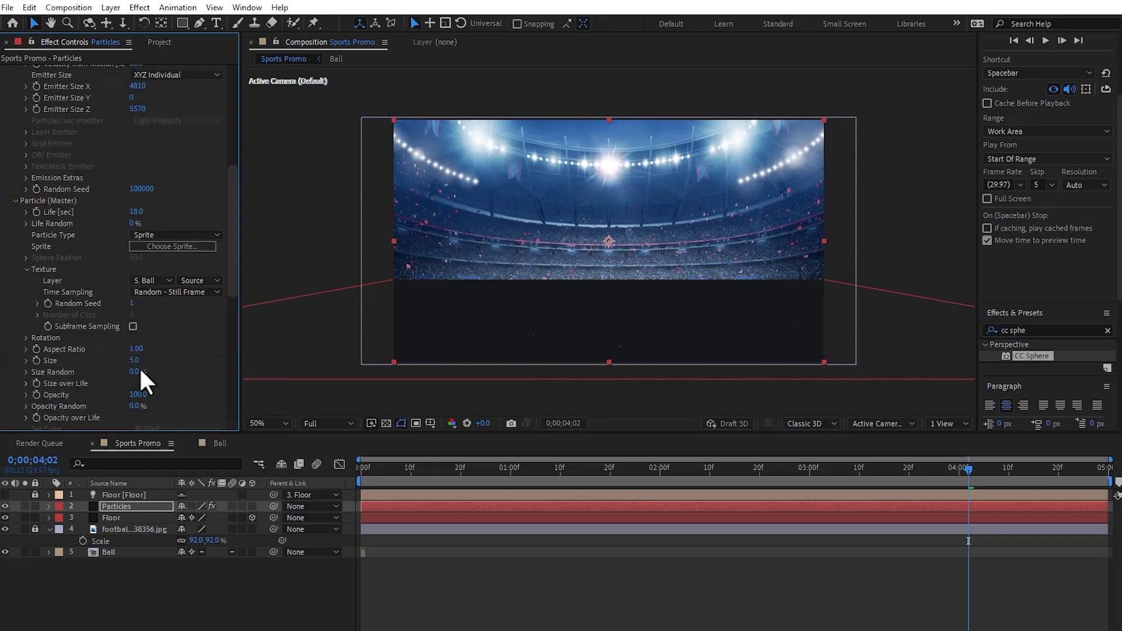
left_click_drag(195, 360, 216, 355)
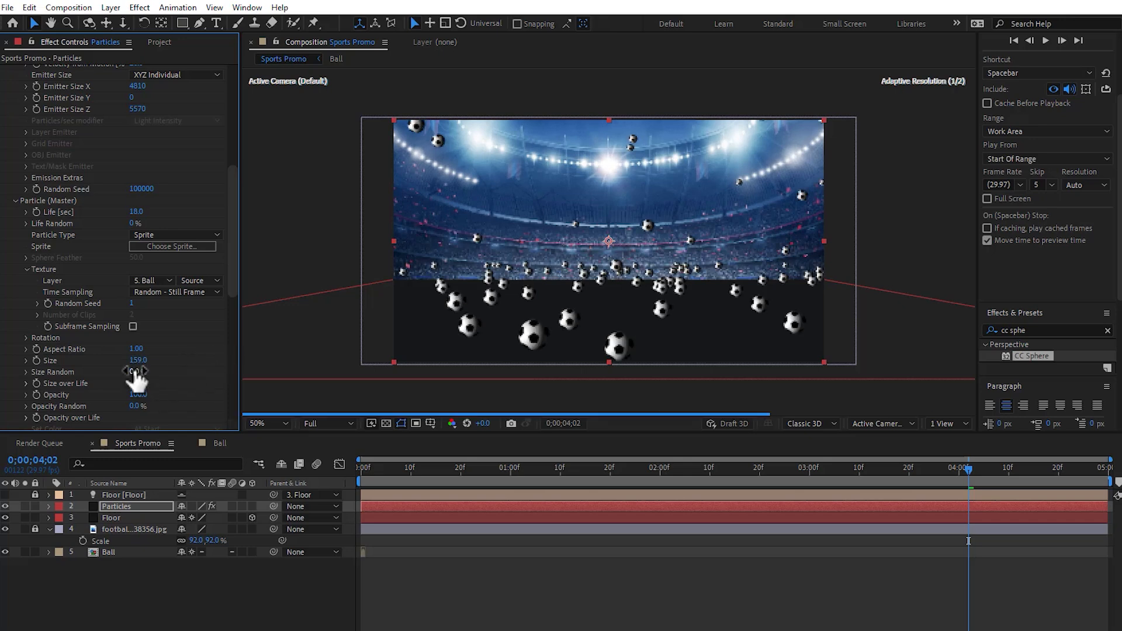
mouse_move(138, 372)
left_mouse_down()
mouse_move(184, 368)
mouse_move(156, 372)
left_mouse_up()
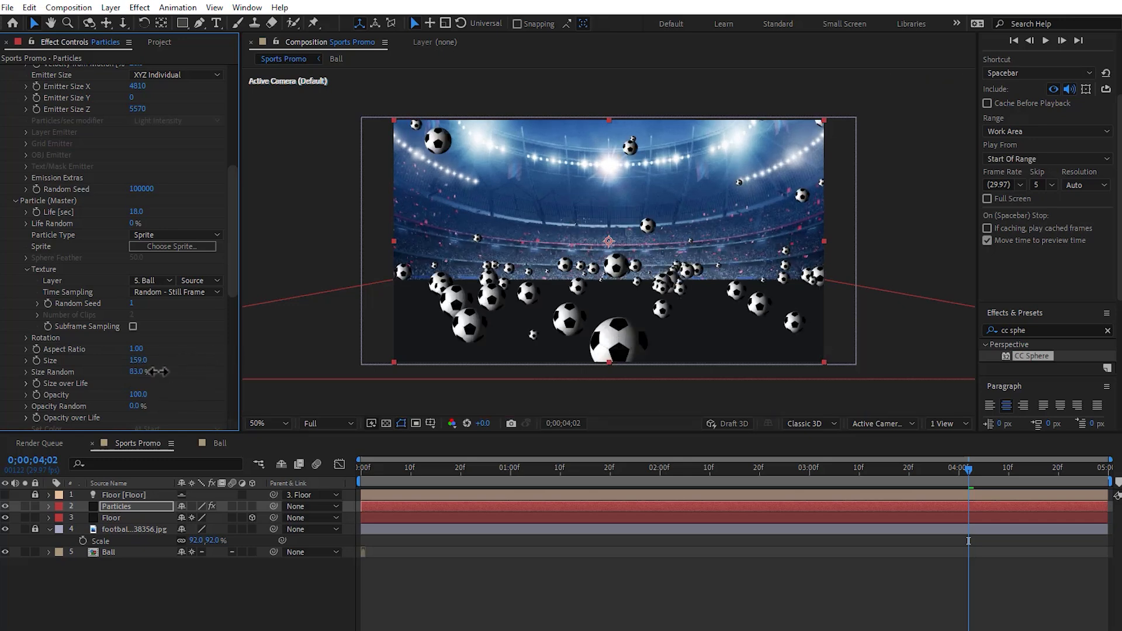
Tilt the Floor layer to an X orientation of 268.1° and move it slightly down in the composition
left_click(114, 517)
key("w")
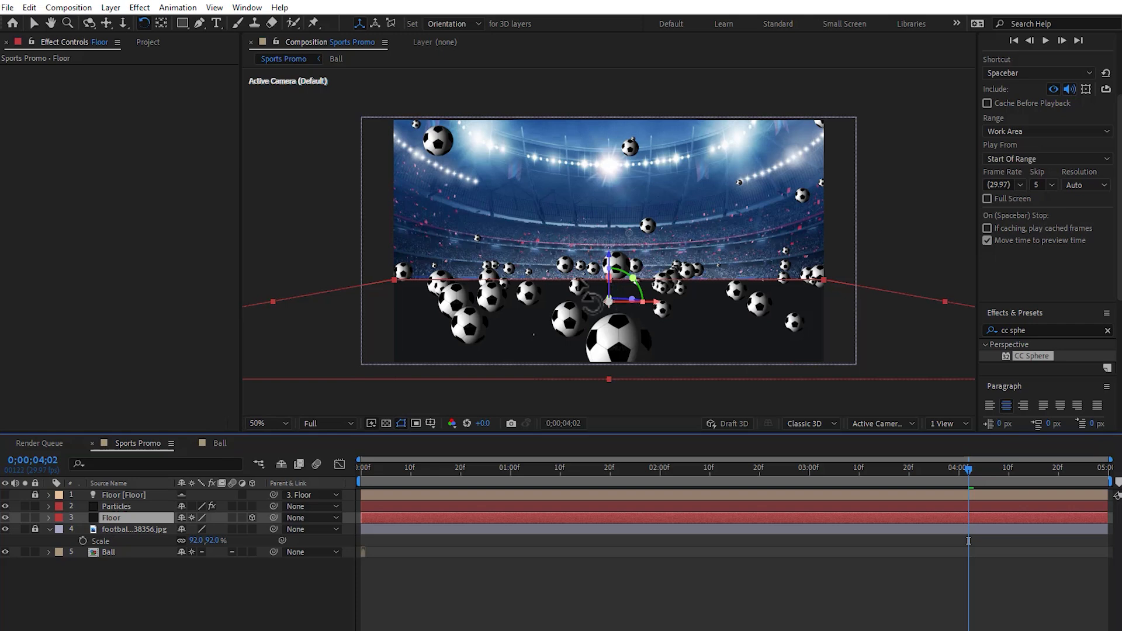
key("r")
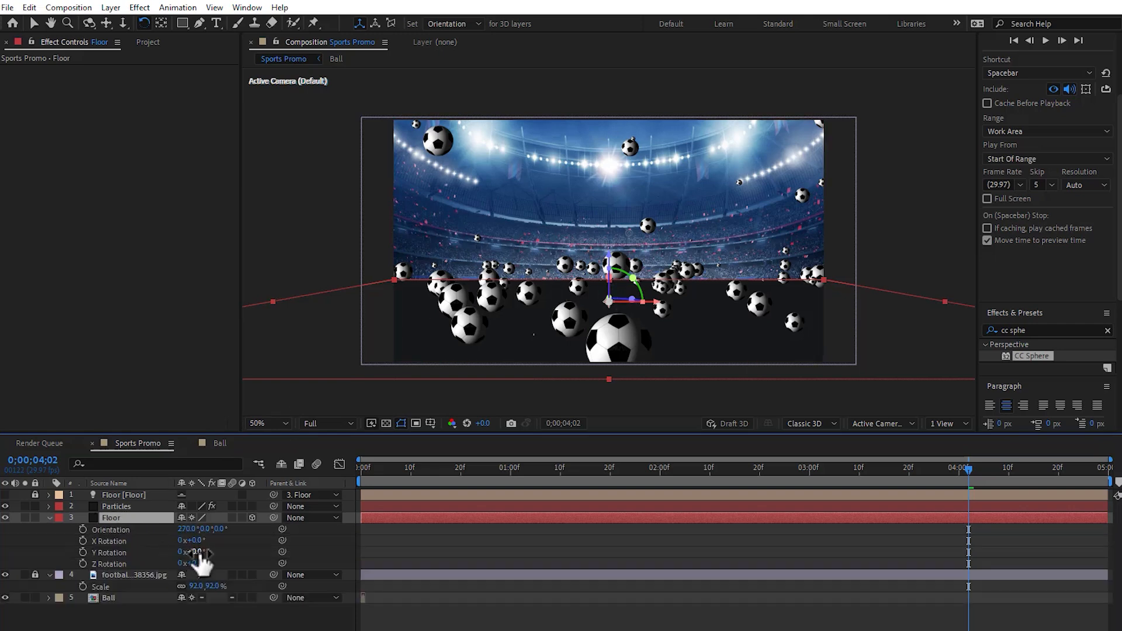
left_click_drag(185, 529, 170, 528)
key("v")
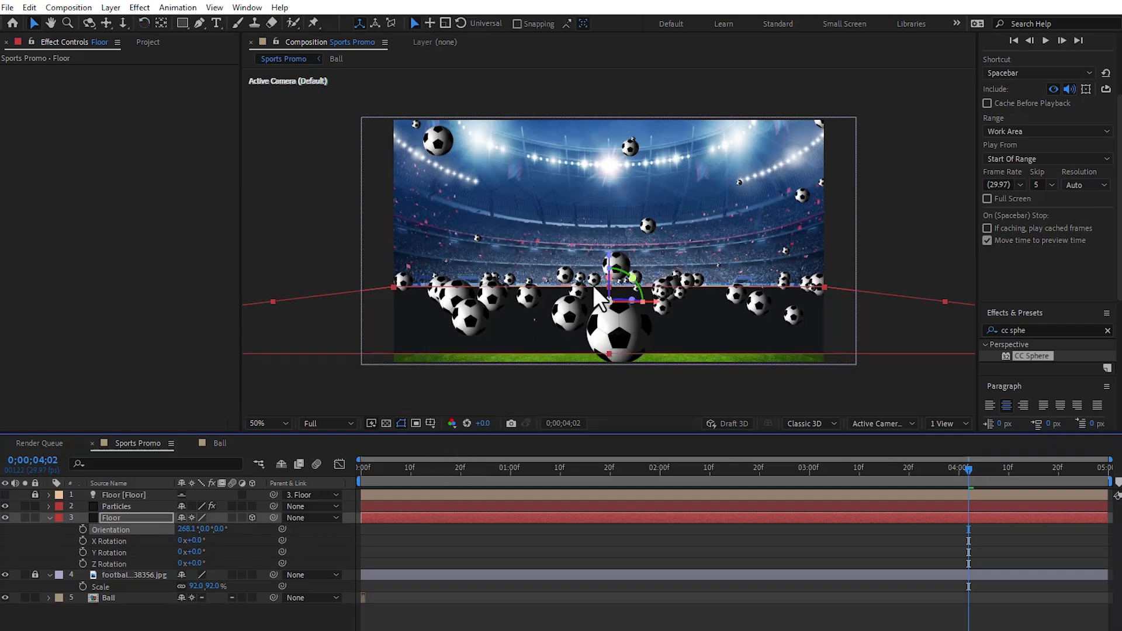
left_click_drag(607, 256, 601, 280)
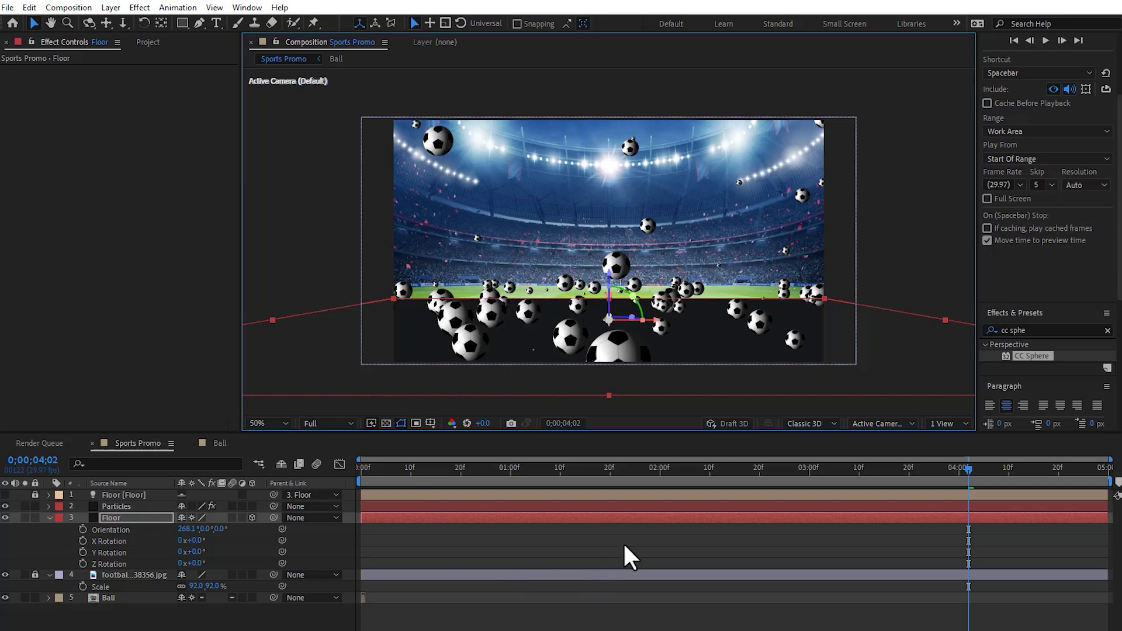
Hide the Floor layer and collapse its rotation properties
left_click(6, 518)
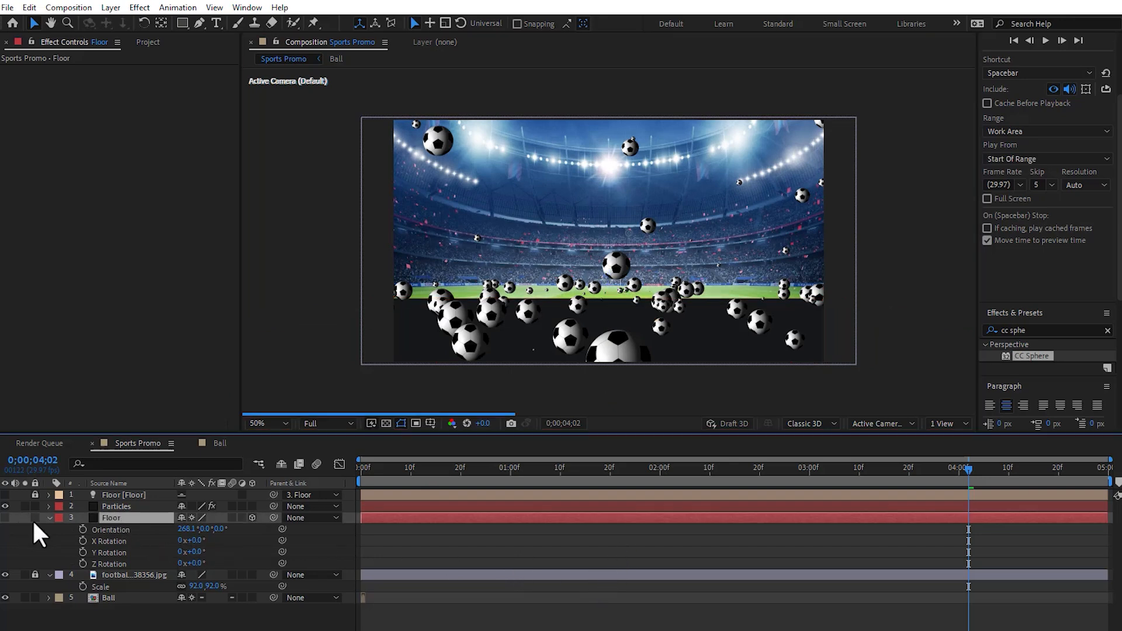
left_click(50, 518)
left_click(295, 613)
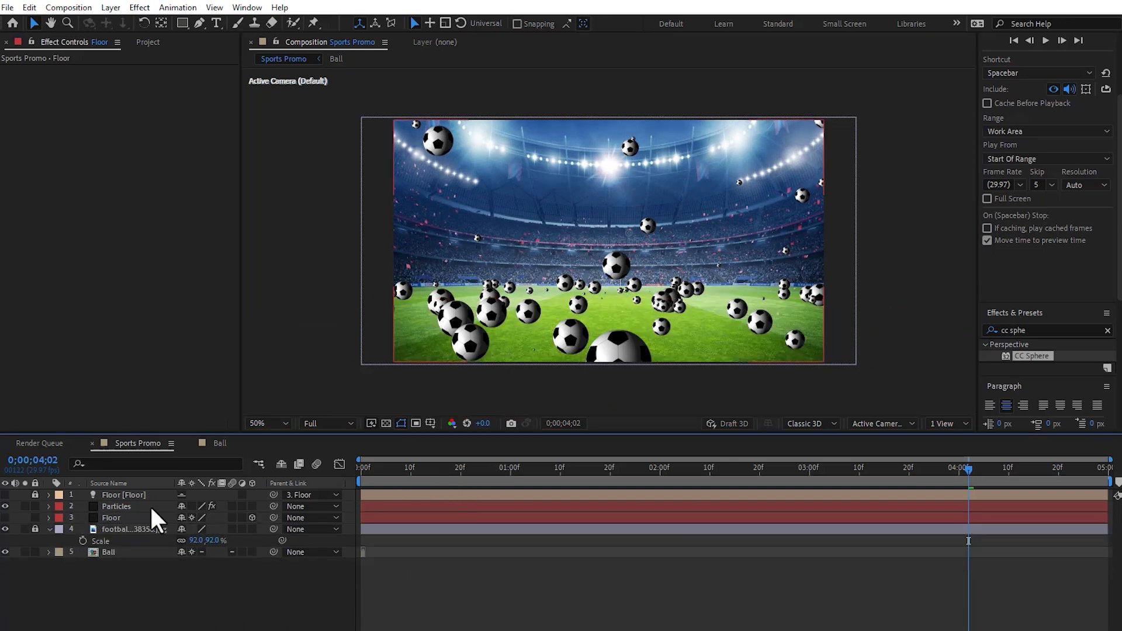
Turn Motion Blur on in Particular's Rendering settings for the Particles layer
left_click(118, 506)
left_click_drag(233, 146, 213, 387)
left_click(15, 426)
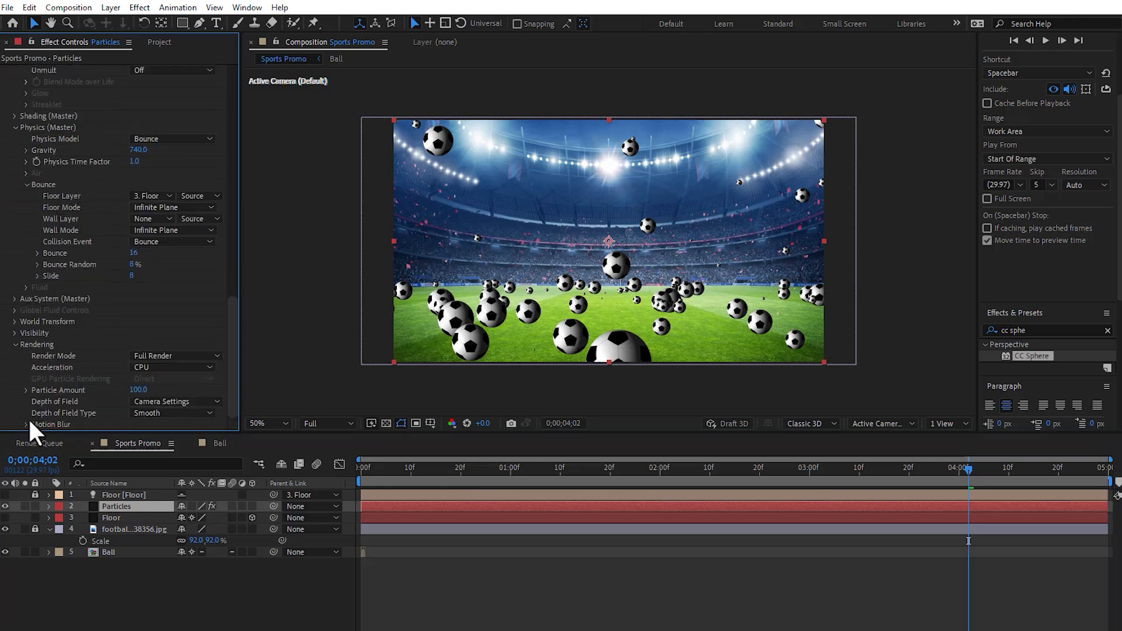
left_click(27, 423)
left_click(156, 345)
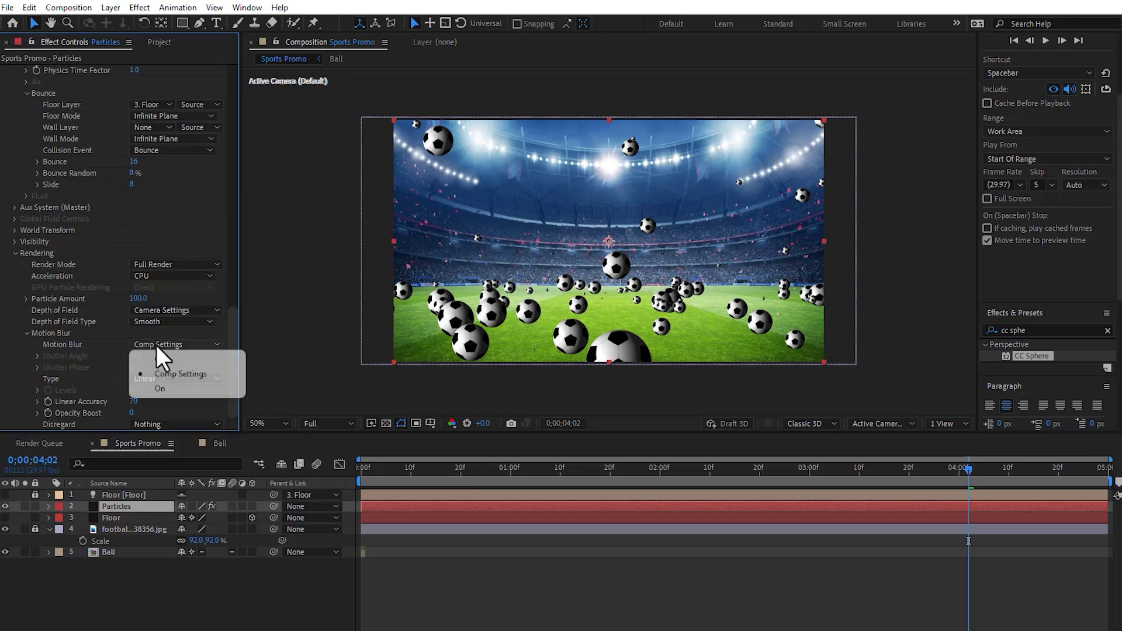
left_click(163, 380)
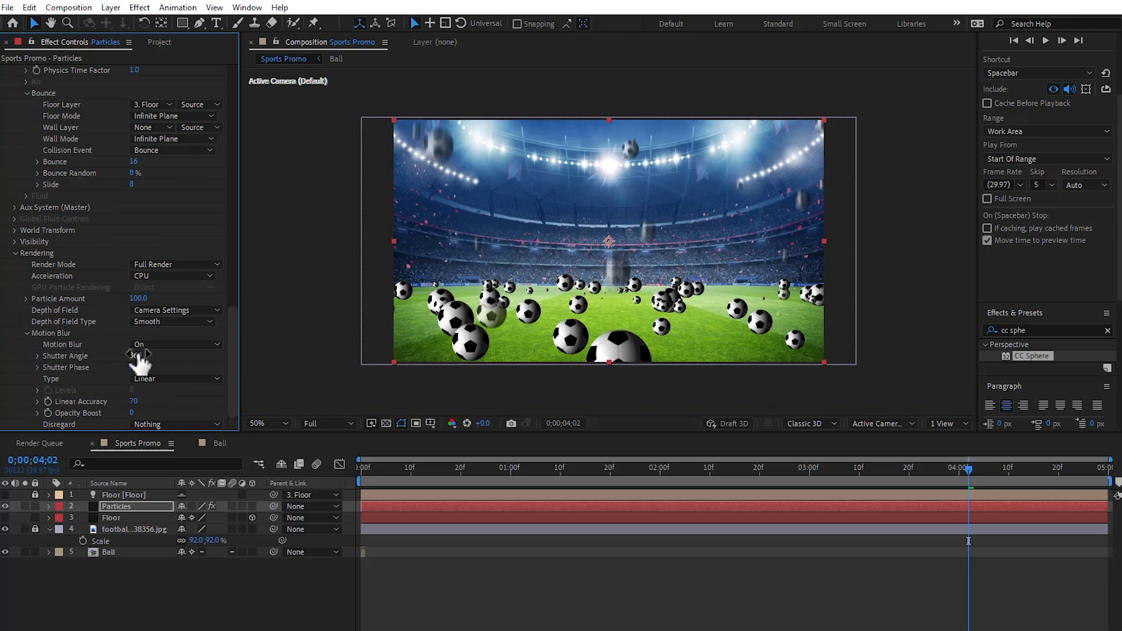
Fit the composition in the viewer and preview the motion-blurred balls from the start of the timeline
left_click_drag(404, 464, 261, 465)
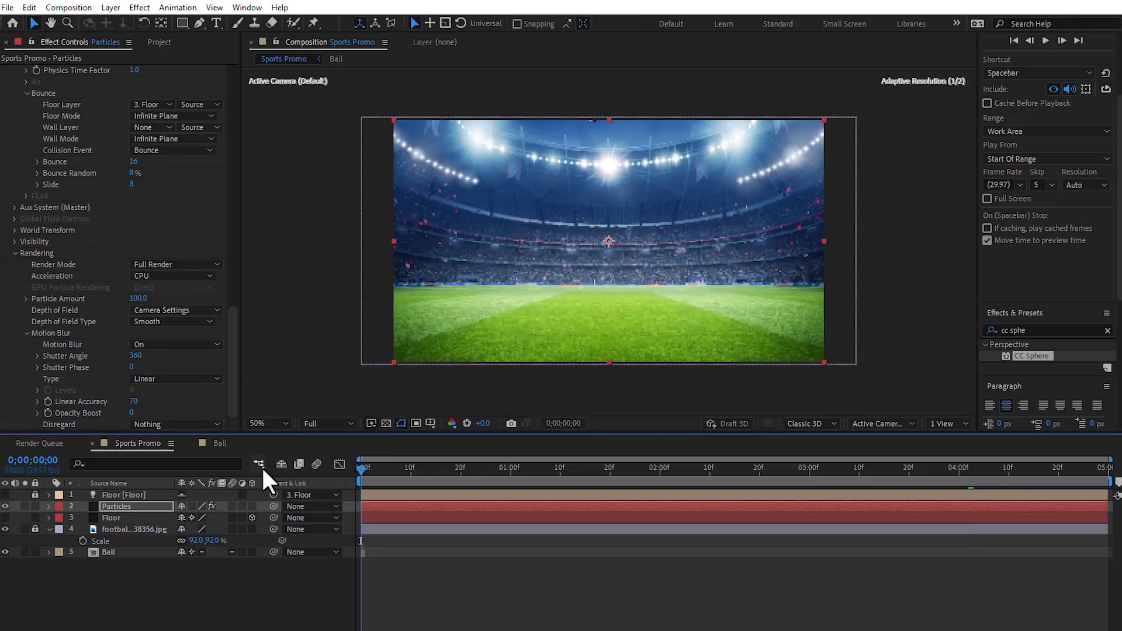
left_click(287, 423)
left_click(269, 184)
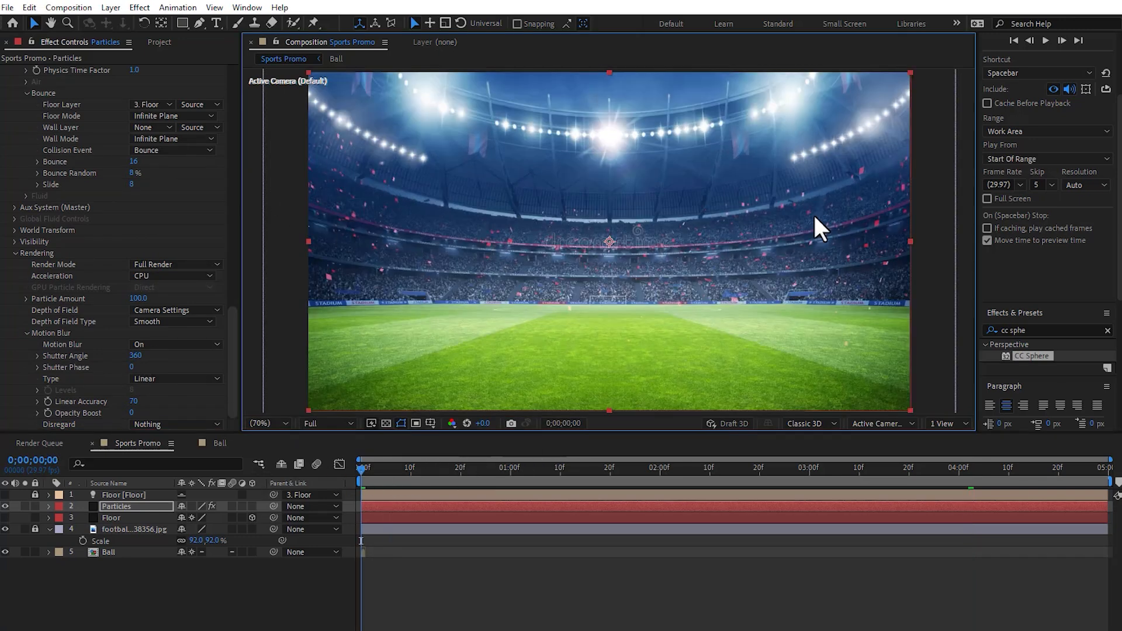
left_click(1045, 39)
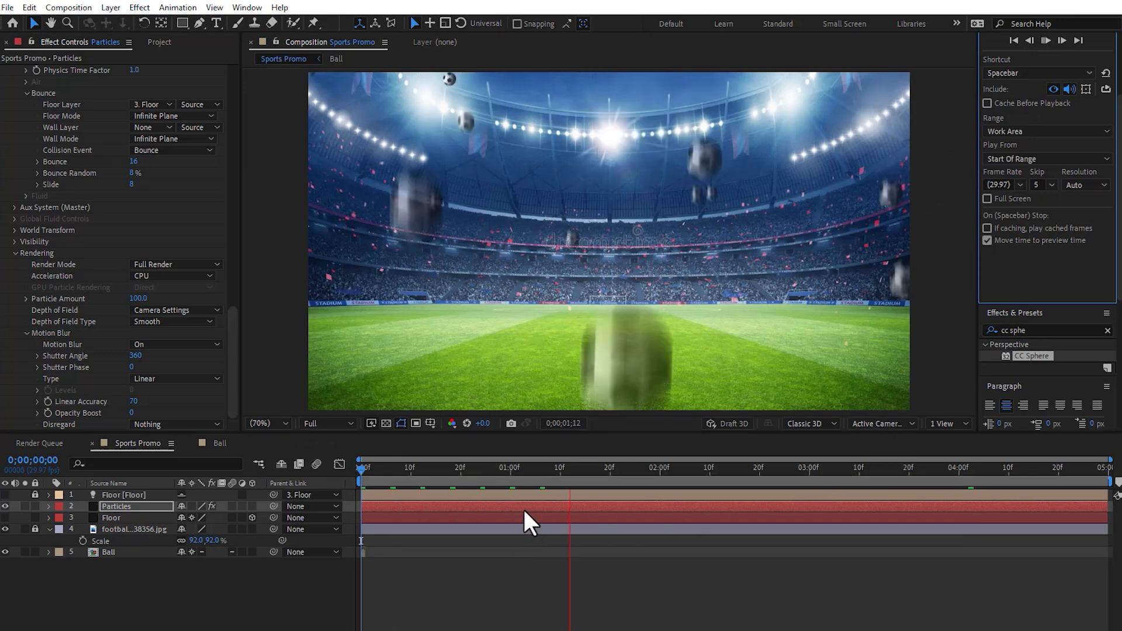
left_click_drag(517, 471, 786, 468)
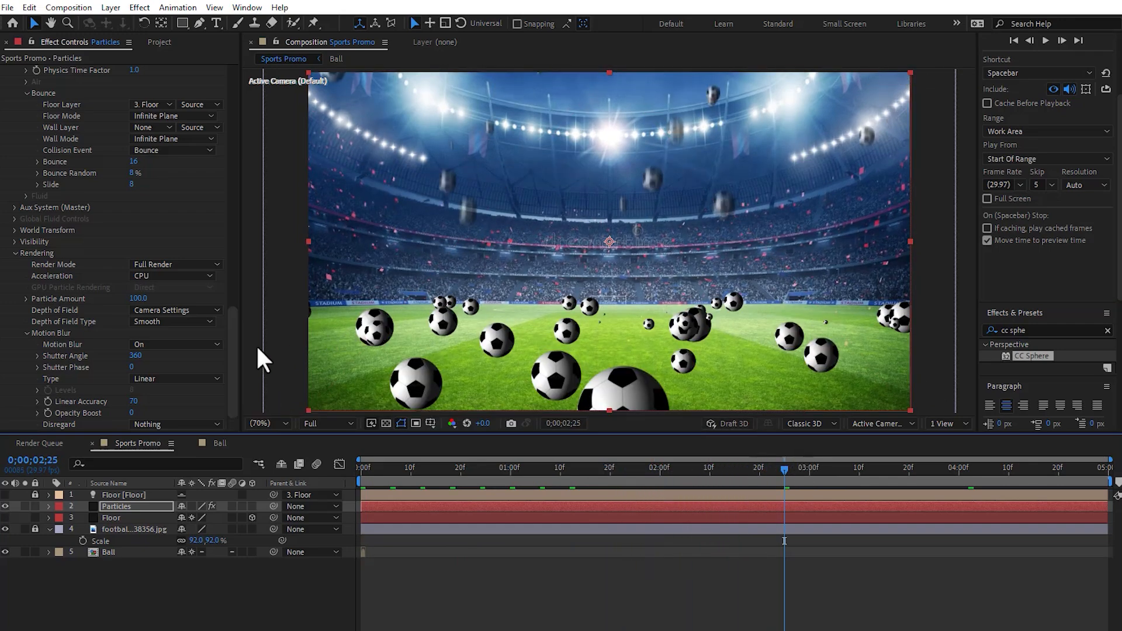
Set Particular's rendering Acceleration to GPU, preview from the first frame and scrub through the falling balls
left_click(199, 277)
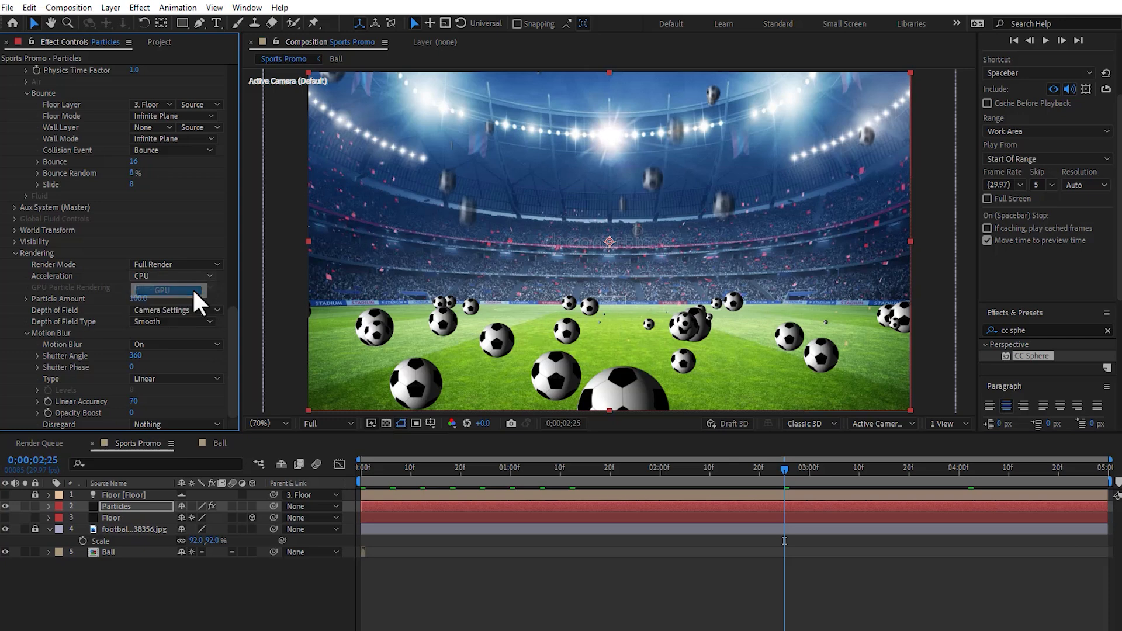
left_click(191, 287)
left_click(362, 469)
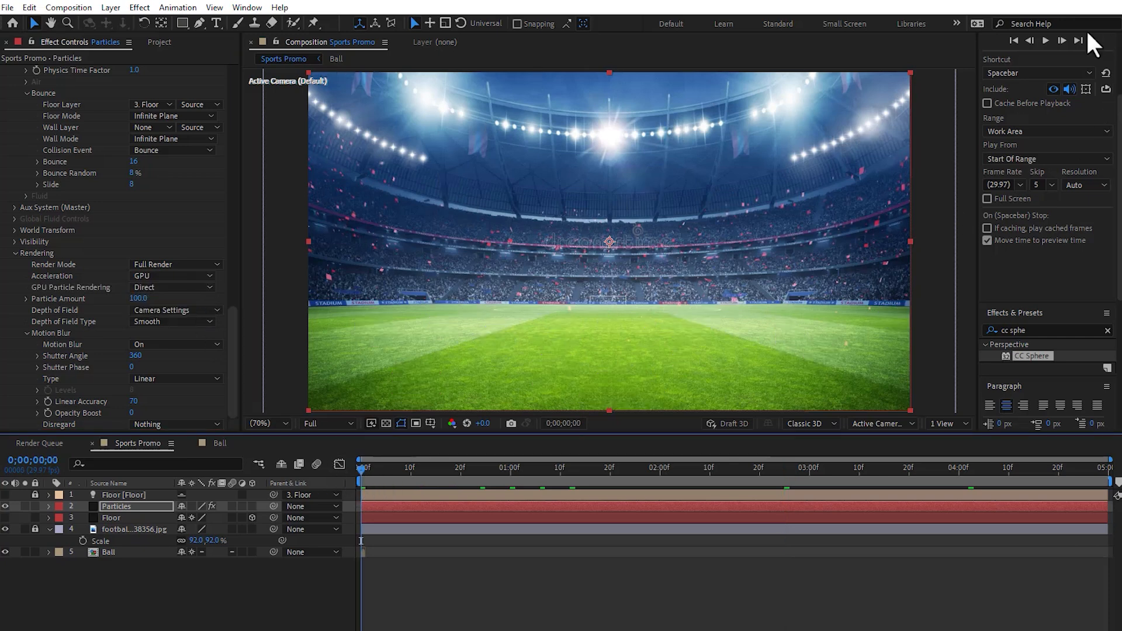
left_click(1046, 40)
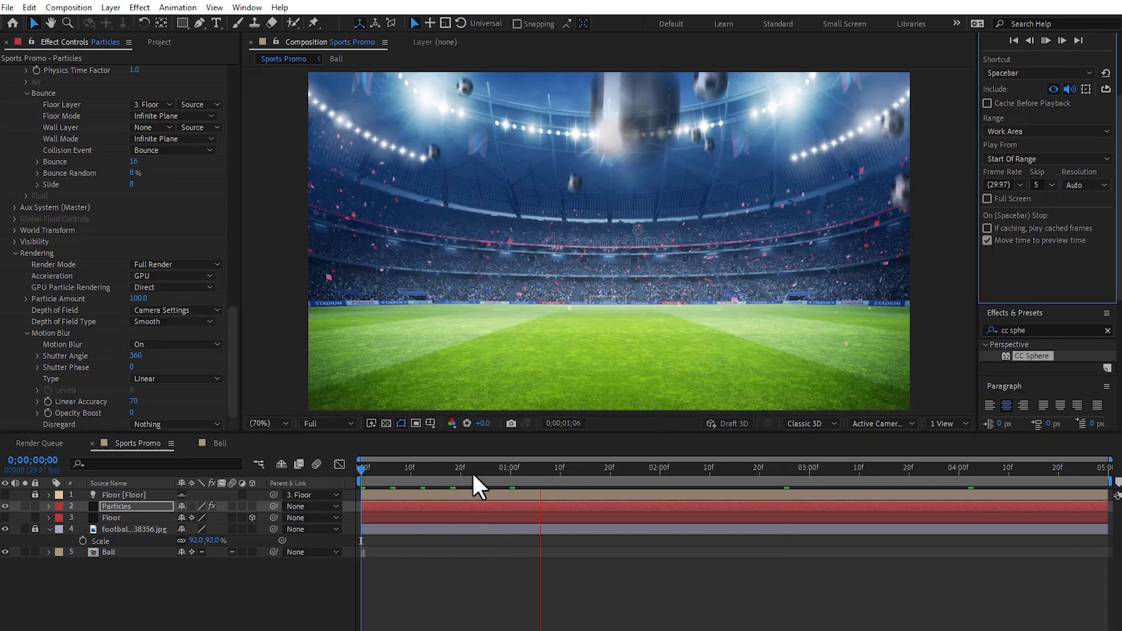
left_click(529, 478)
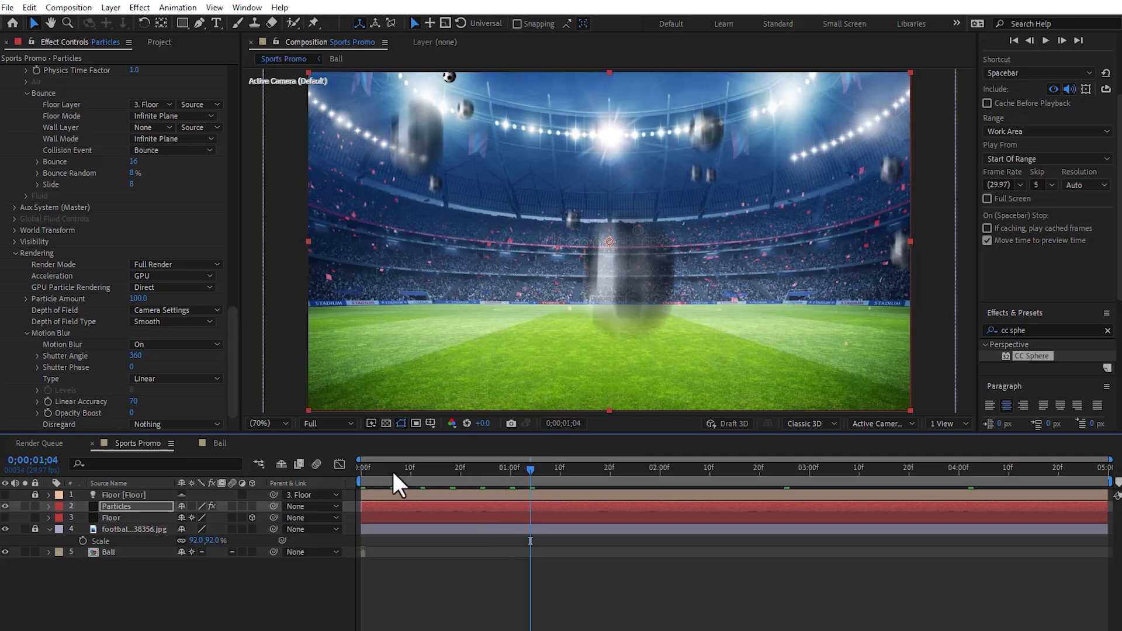
left_click_drag(393, 471, 843, 471)
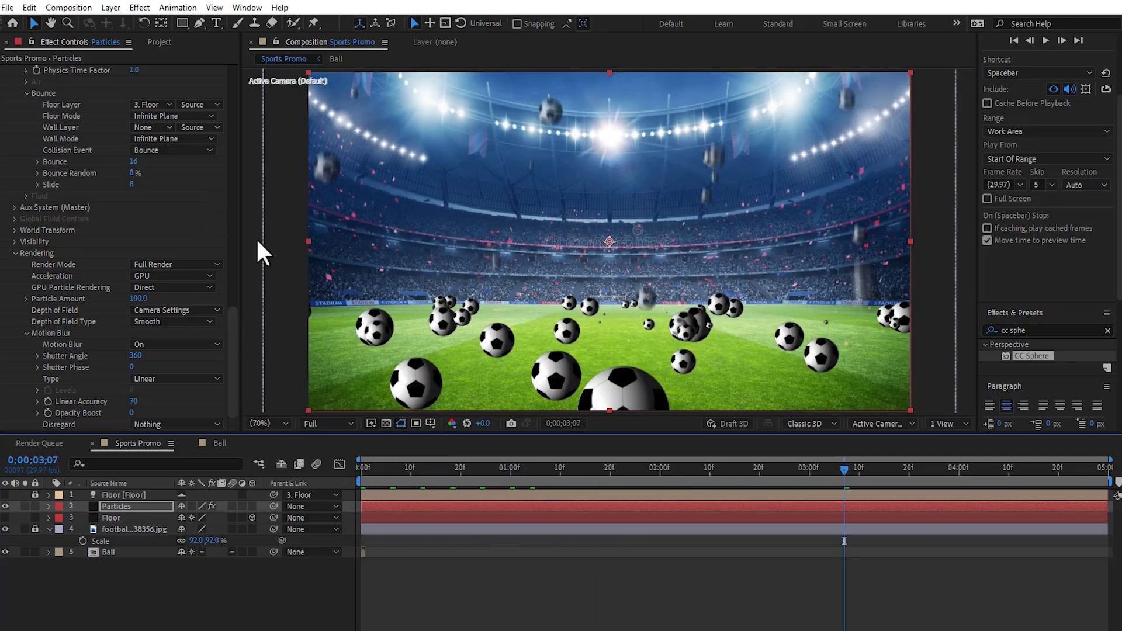
left_click(545, 471)
left_click(526, 470)
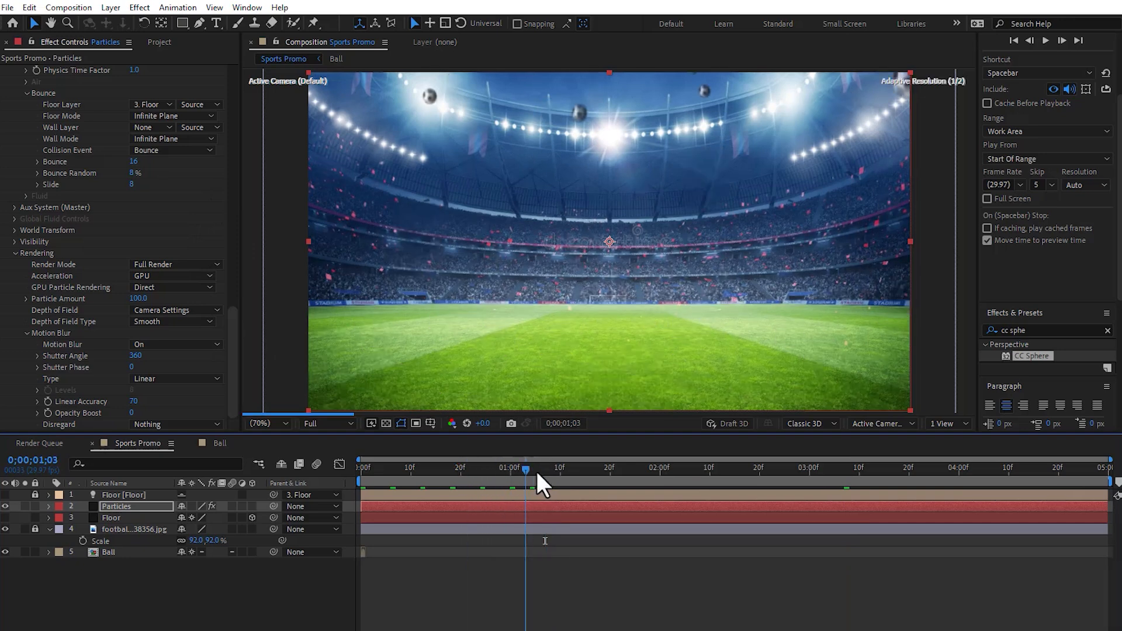
left_click(541, 471)
Inspect the Ball composition's first frame, then return to the Sports Promo composition
left_click_drag(230, 346, 230, 344)
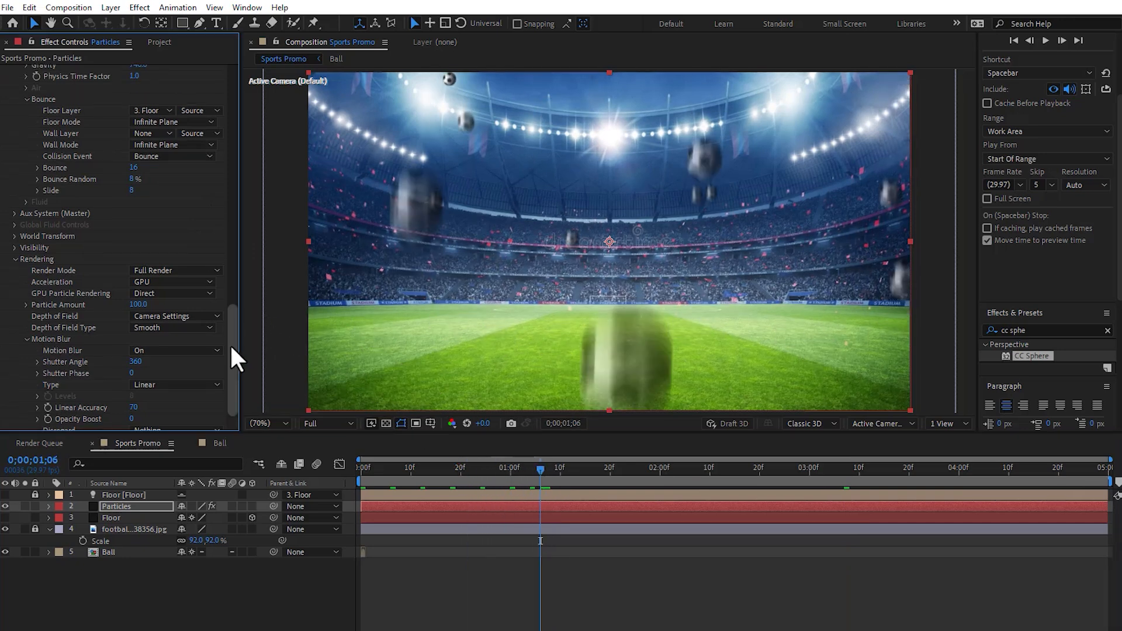
left_click(219, 443)
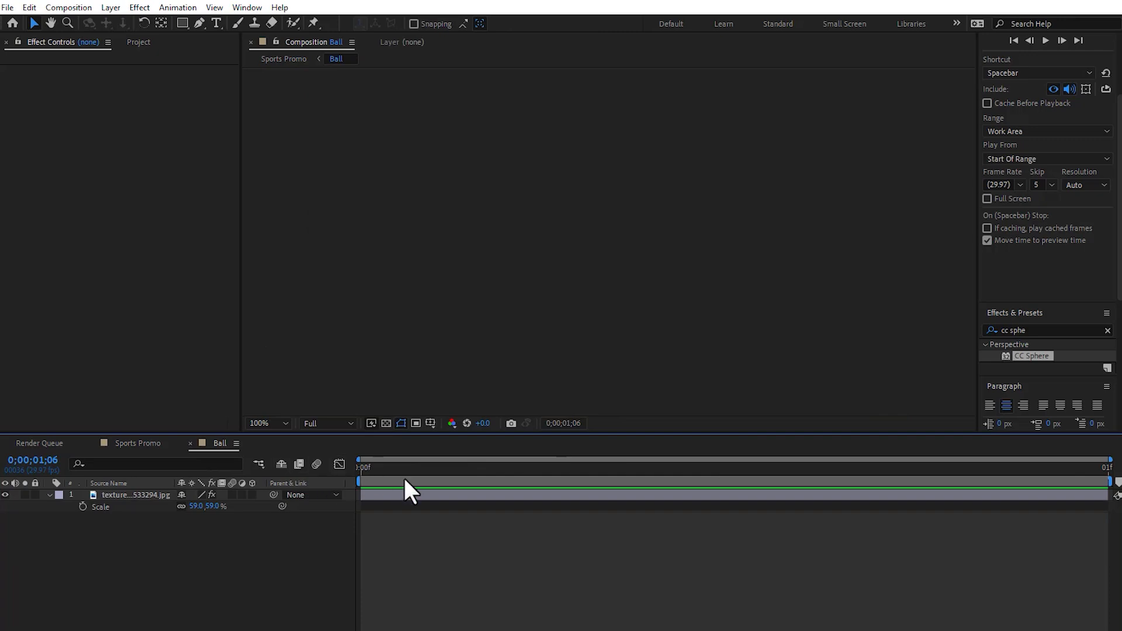
left_click(405, 477)
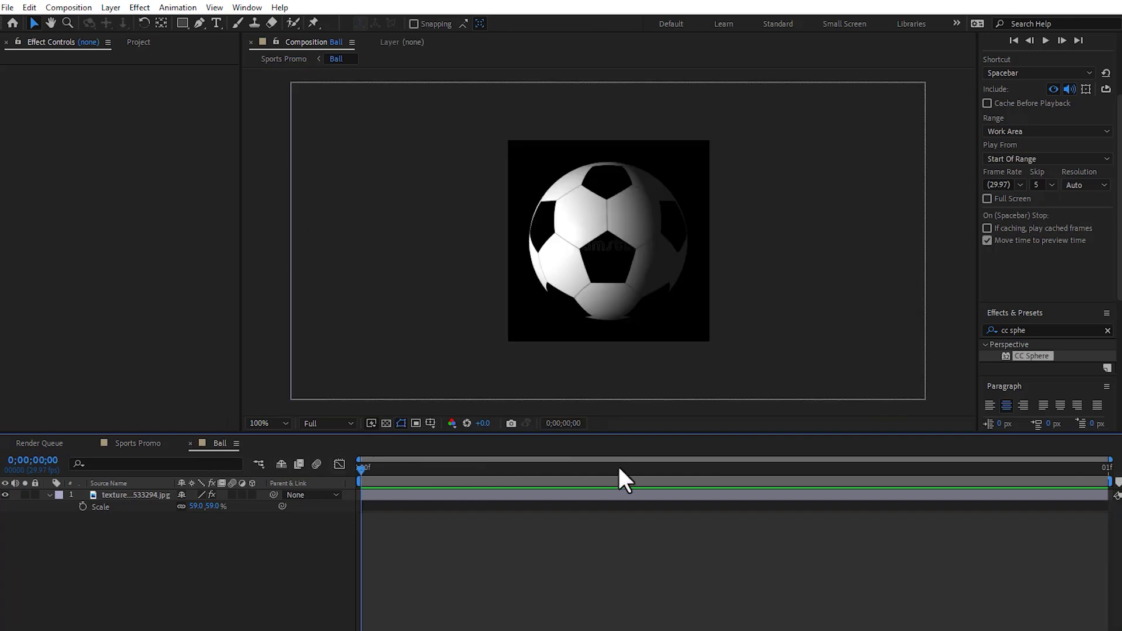
left_click(129, 443)
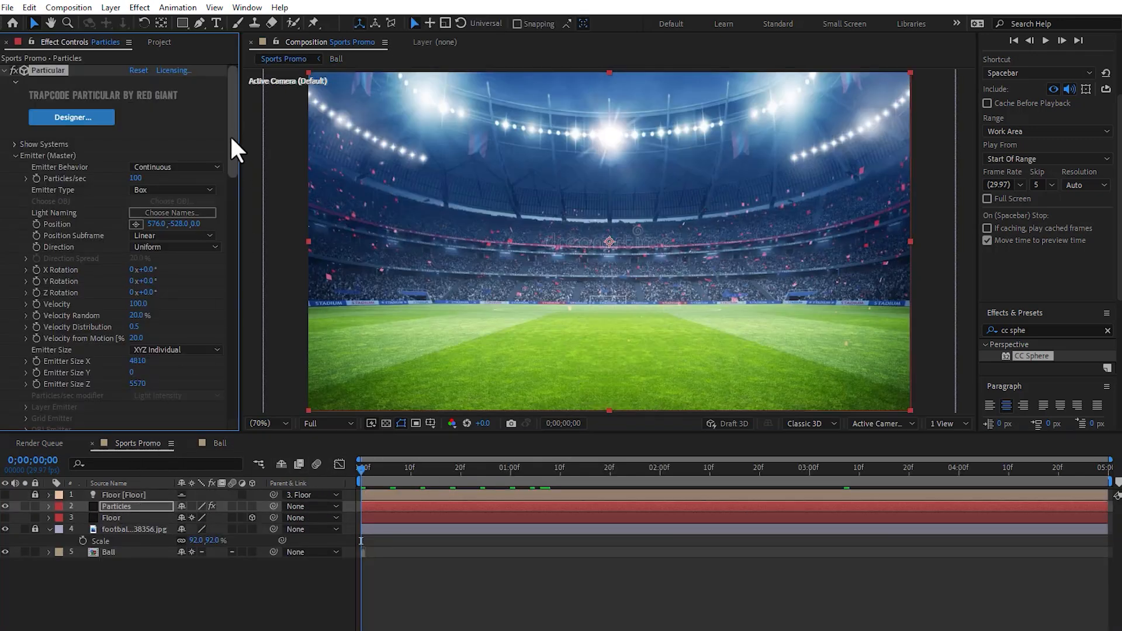
Turn on Orient to Motion in the particle Rotation settings
left_click_drag(229, 134, 229, 240)
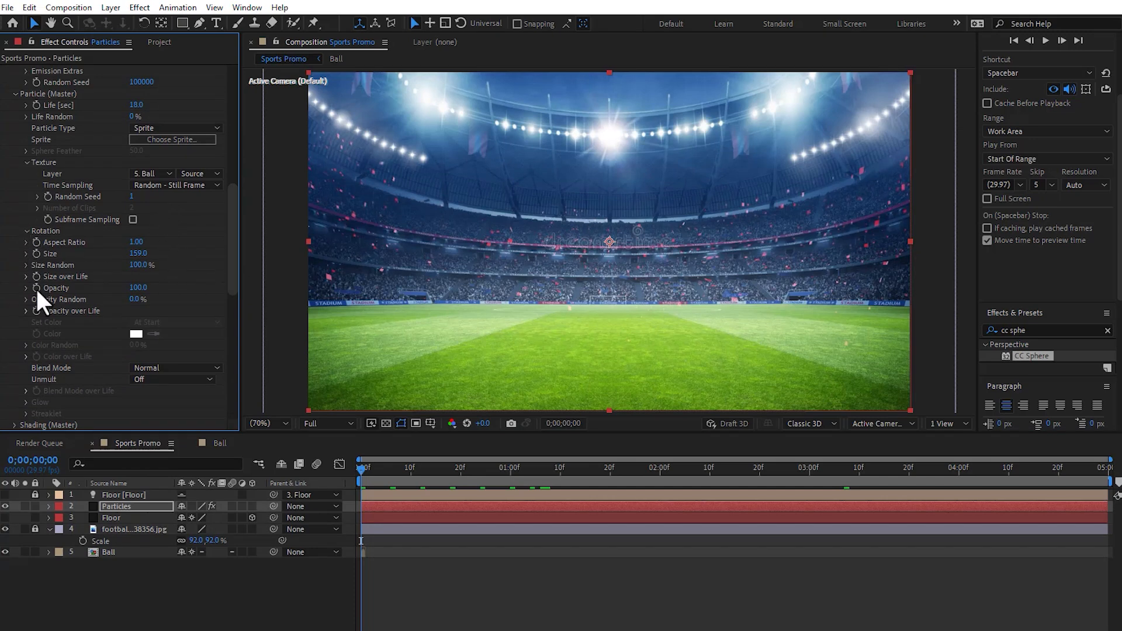
left_click(146, 242)
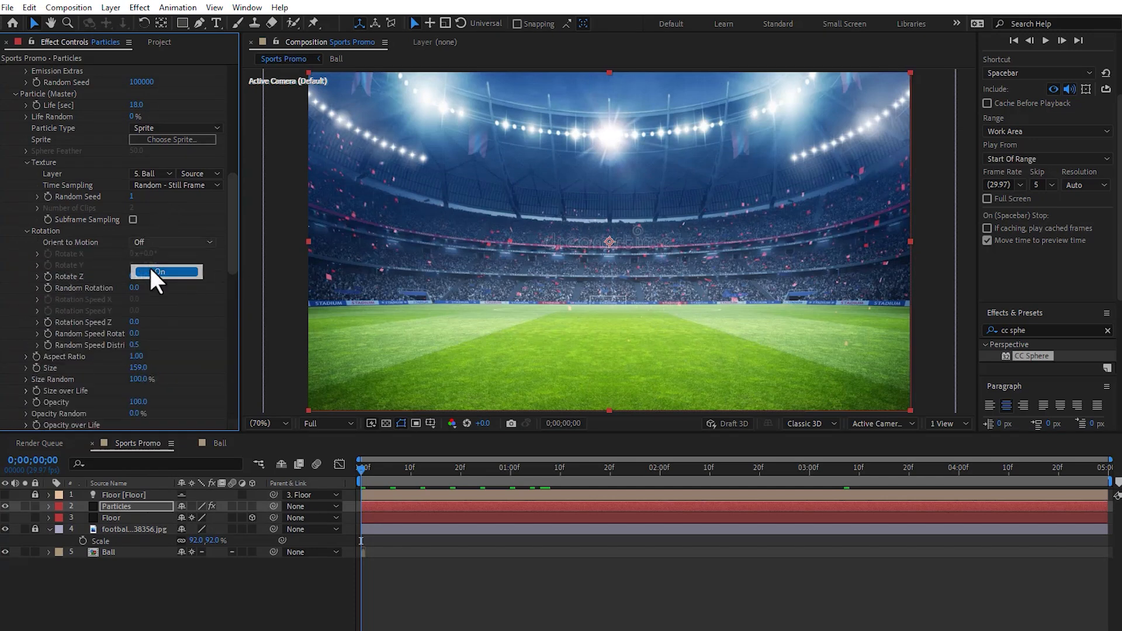
left_click(149, 266)
Set Rotate Z to 2°, Random Rotation to 2 and Rotation Speed Z to 2, and check the balls at 0;00;02;11
left_click_drag(146, 276, 193, 302)
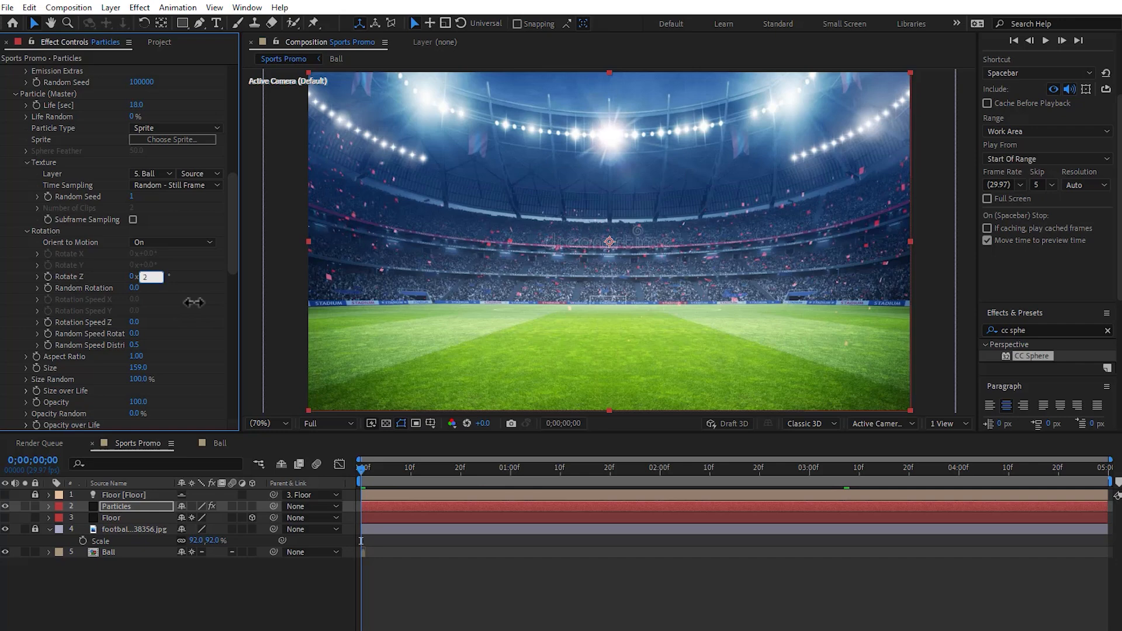
type("2")
key("Return")
left_click_drag(529, 468, 715, 456)
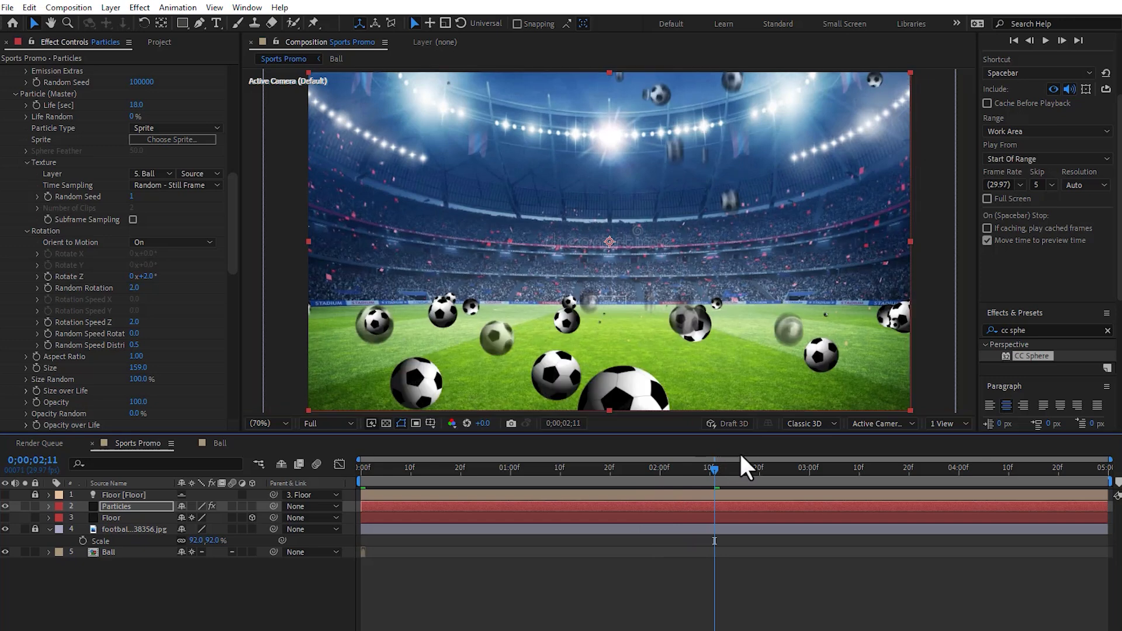
left_click(518, 591)
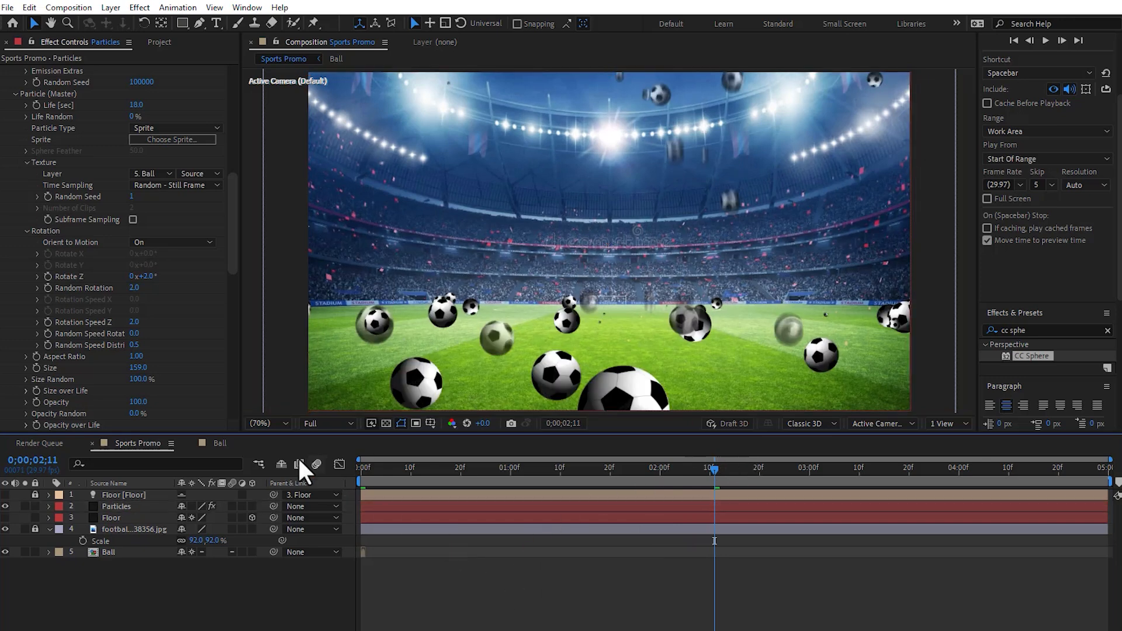
Set Rotate Z to 1°, Random Rotation to 1 and Rotation Speed Z to 1 for the particles
left_click(147, 276)
type("1")
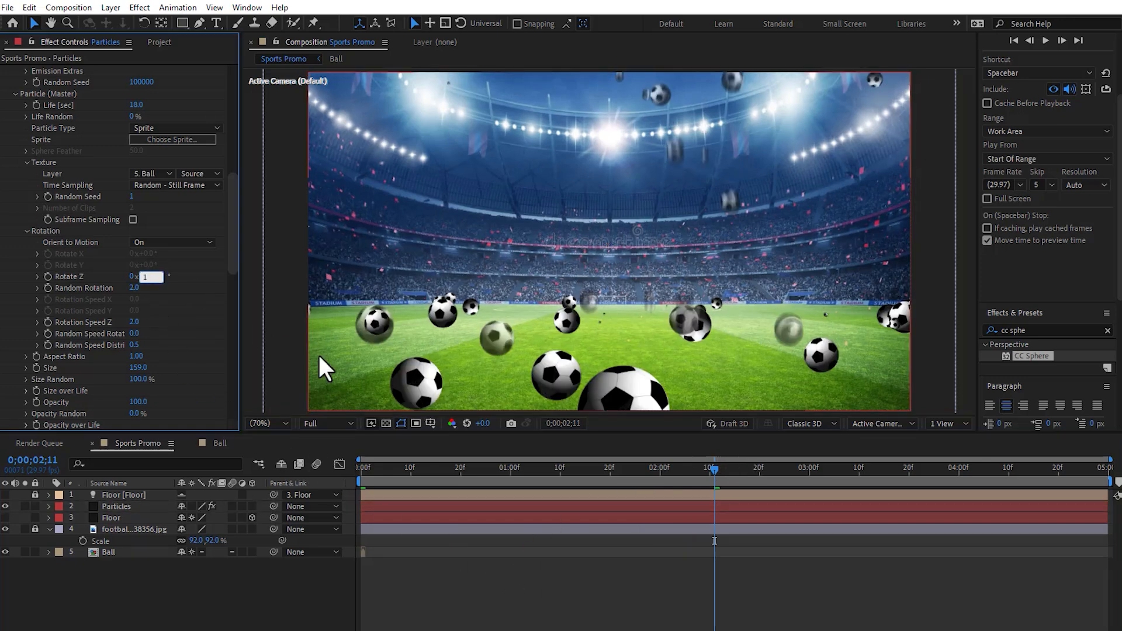
key("Tab")
type("1")
key("Tab")
type("1")
key("Return")
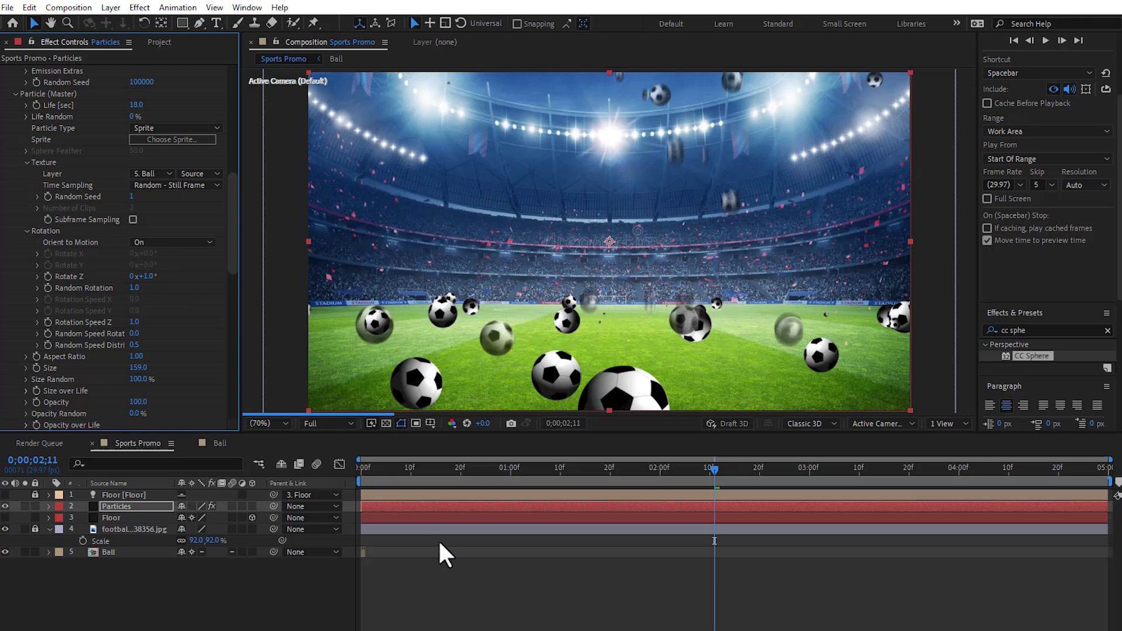
left_click(439, 543)
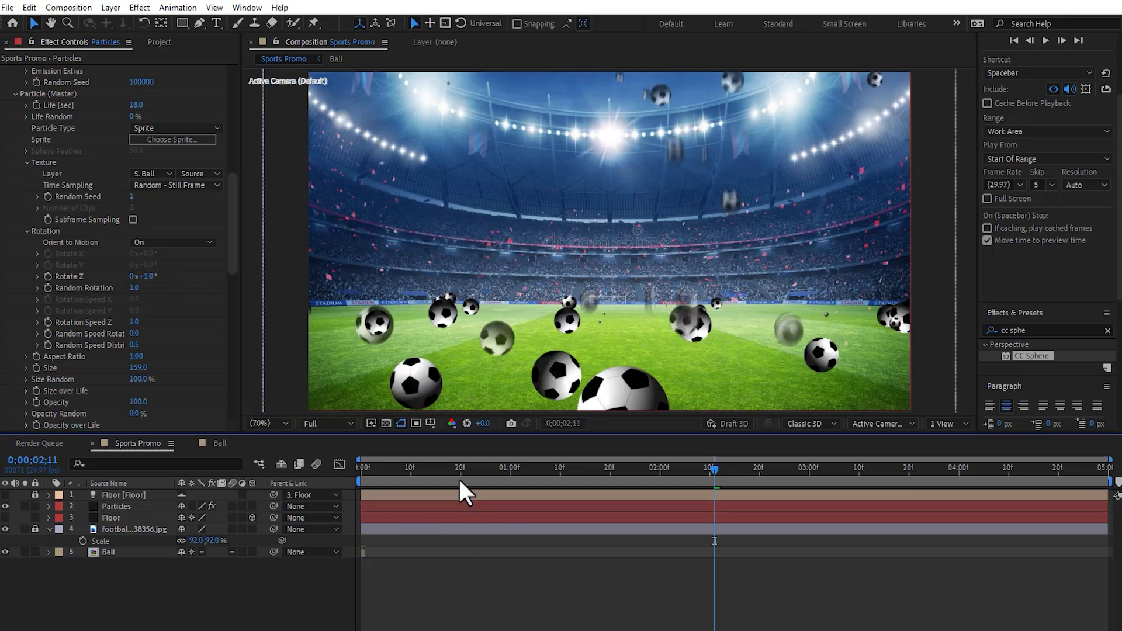
Add a new adjustment layer above all layers in the Sports Promo composition
right_click(222, 598)
mouse_move(258, 434)
left_click(453, 538)
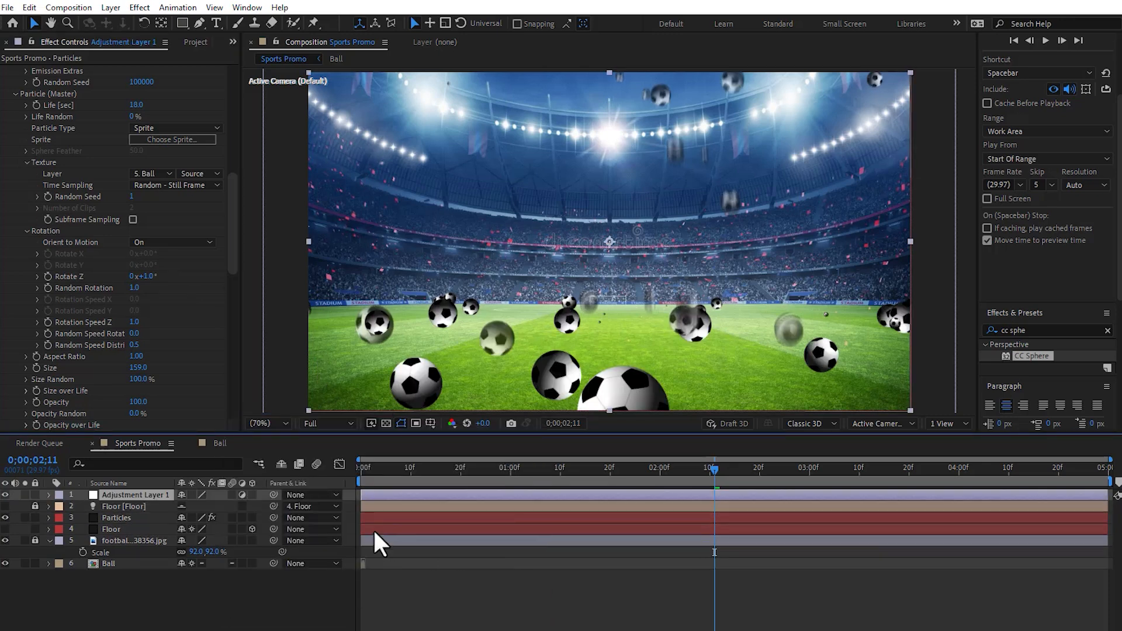
Apply the Camera Lens Blur effect to the adjustment layer and set its Blur Radius to 0
left_click(1042, 331)
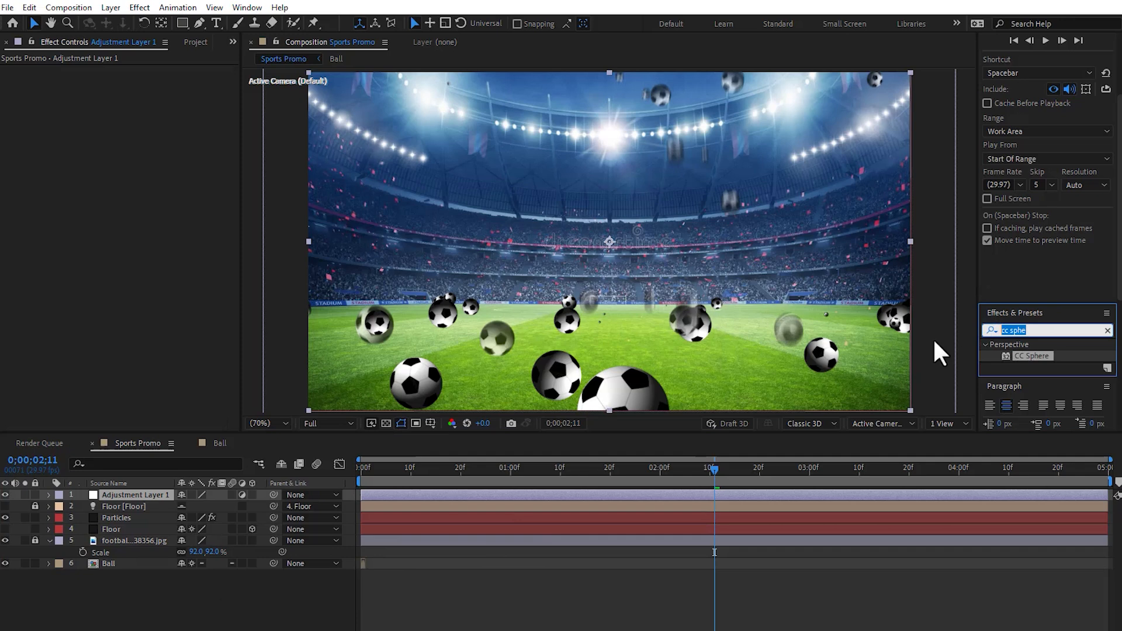
type("camera lens")
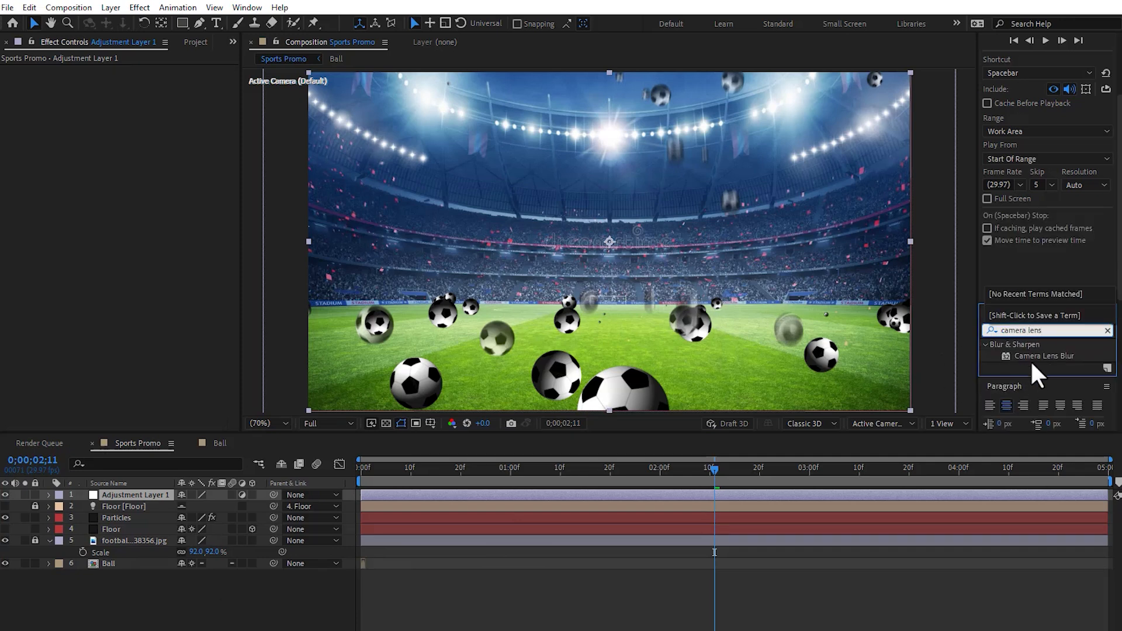
left_click_drag(1032, 357, 421, 403)
left_click_drag(134, 82, 121, 360)
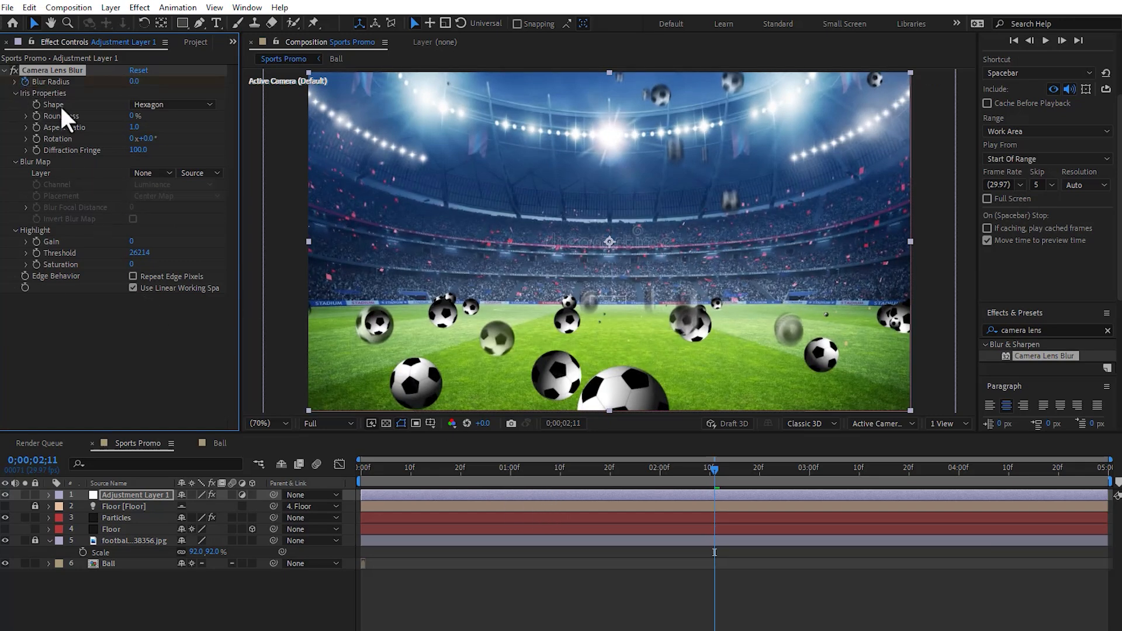
Animate the Camera Lens Blur's Blur Radius from 0 at 0;00;02;19 to 10 at 0;00;04;04
left_click_drag(708, 470, 754, 472)
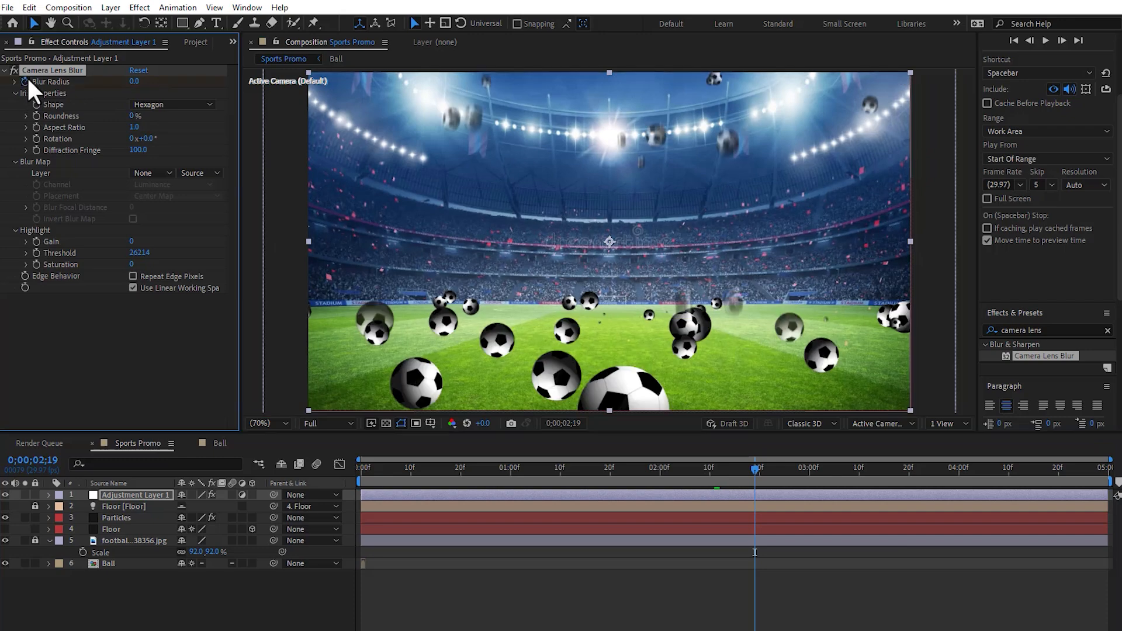
left_click(977, 468)
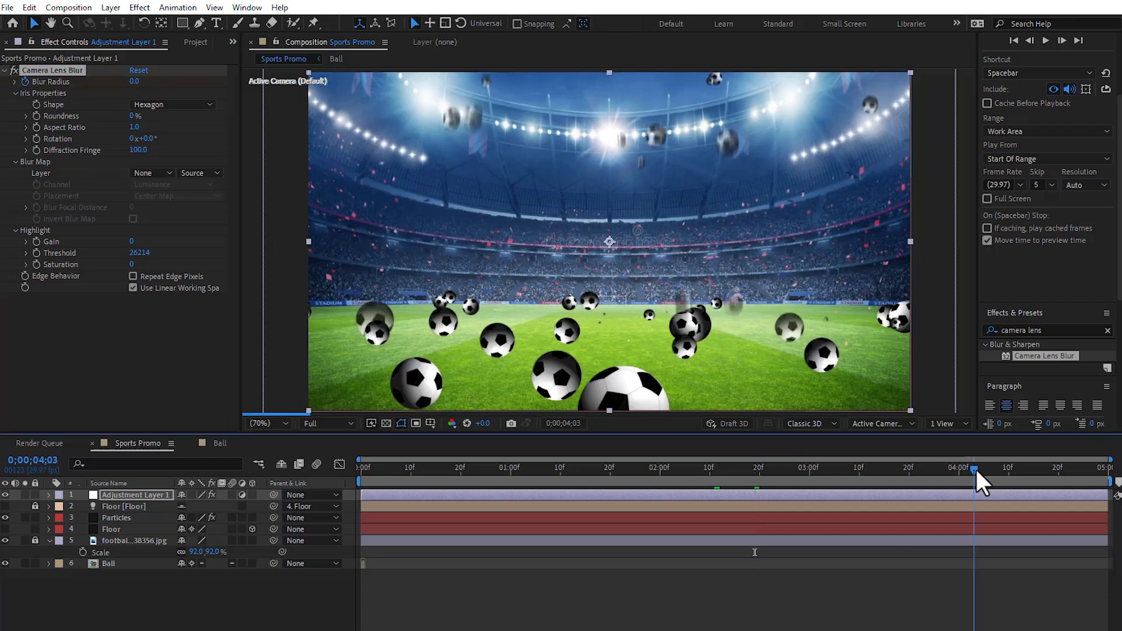
left_click(134, 82)
key("Return")
Place the EA Sports logo PNG at the composition's centre above all layers and scale it to 110%
left_click(195, 42)
left_click_drag(82, 176, 612, 274)
key("s")
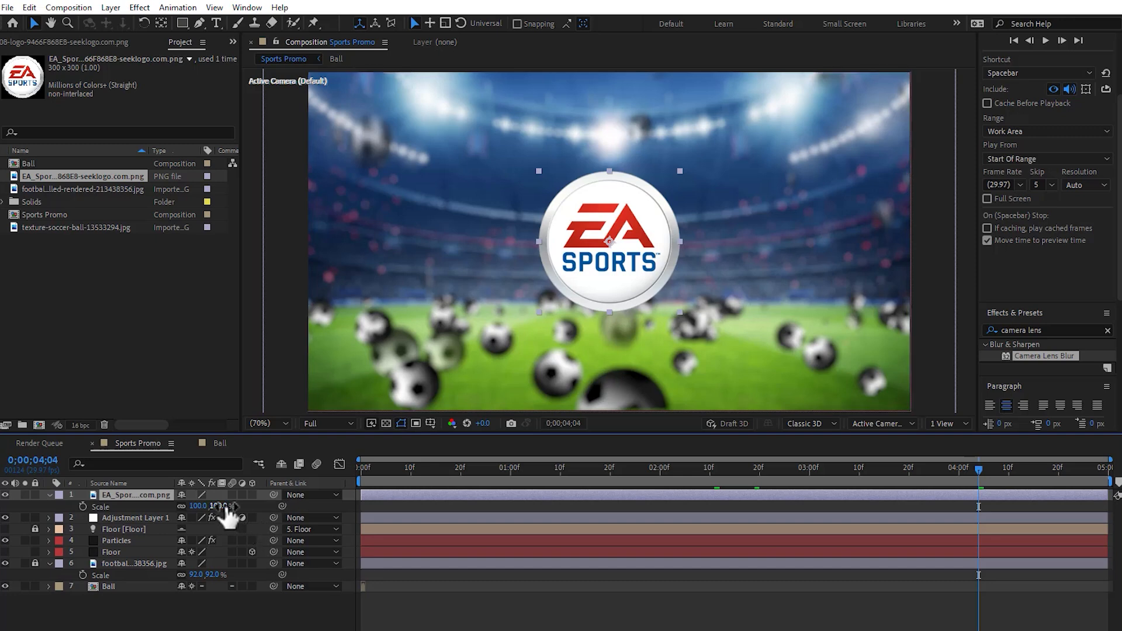
left_click_drag(220, 506, 227, 506)
Show the adjustment layer's Blur Radius keyframes and the logo layer's Opacity property in the timeline
left_click(136, 517)
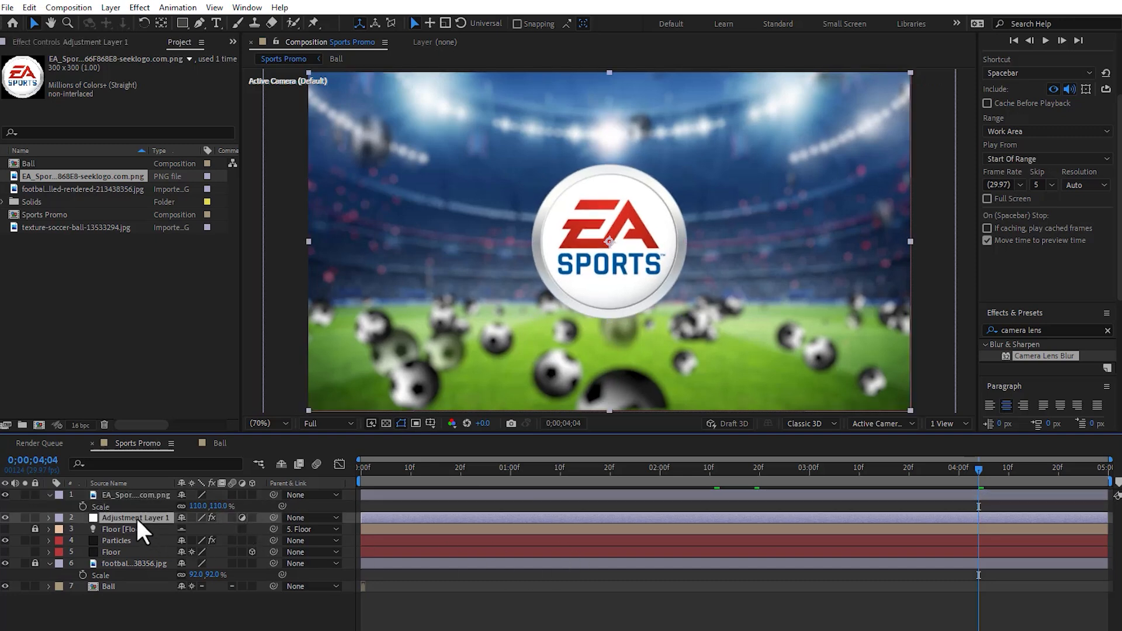
key("u")
left_click(121, 494)
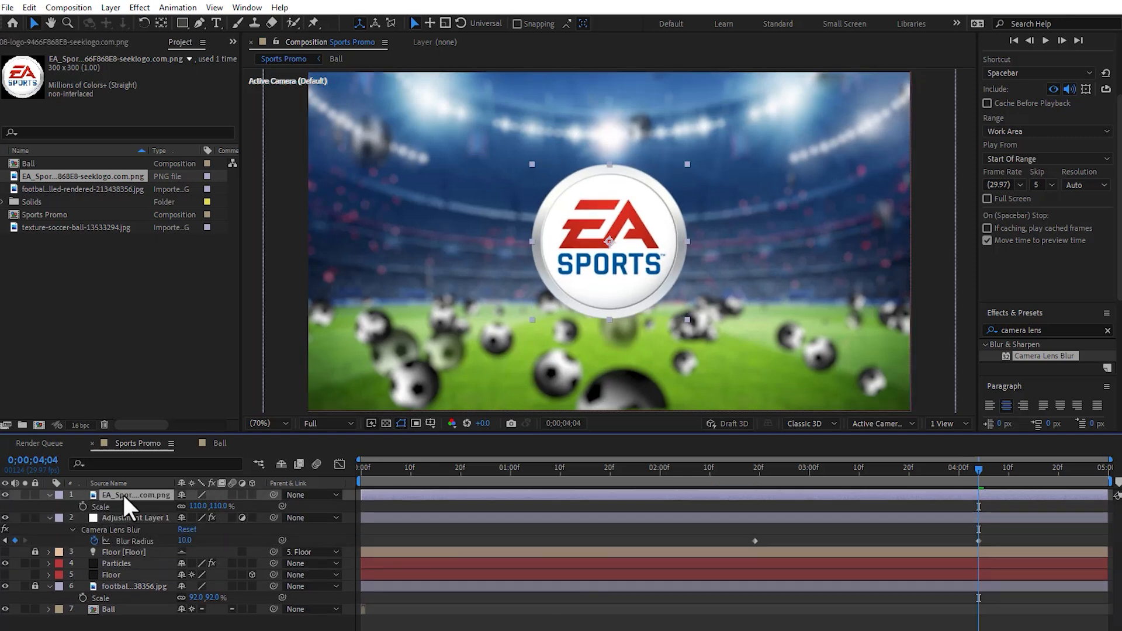
key("t")
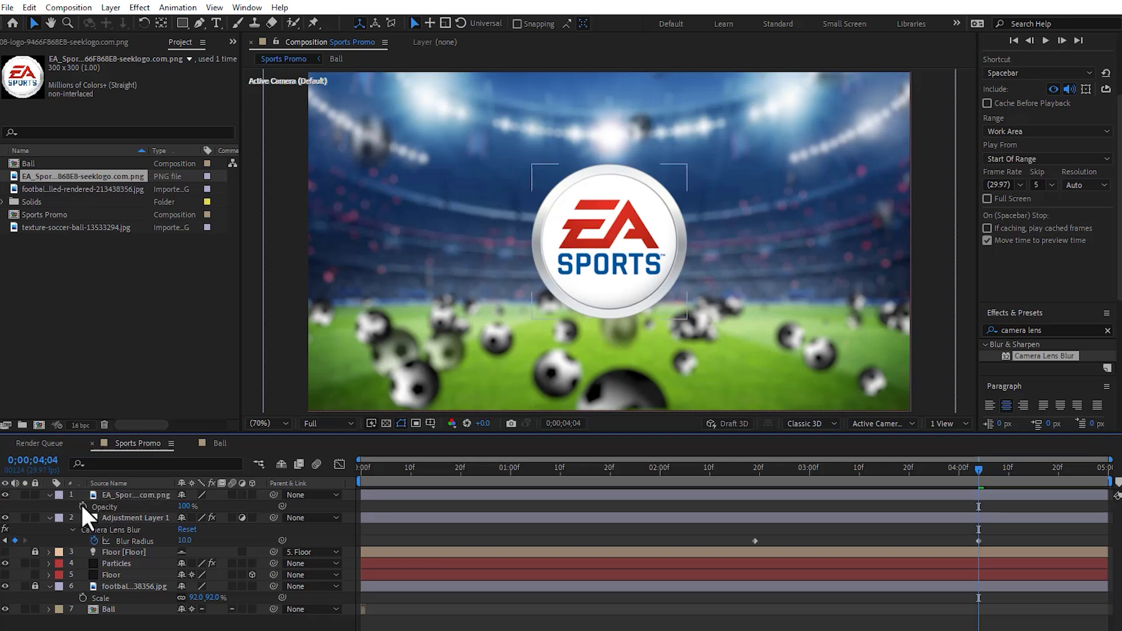
Try to drive the logo's Opacity with an expression linked to the adjustment layer's Blur Radius, and remove that expression
left_click(83, 506, "alt")
left_click(754, 473)
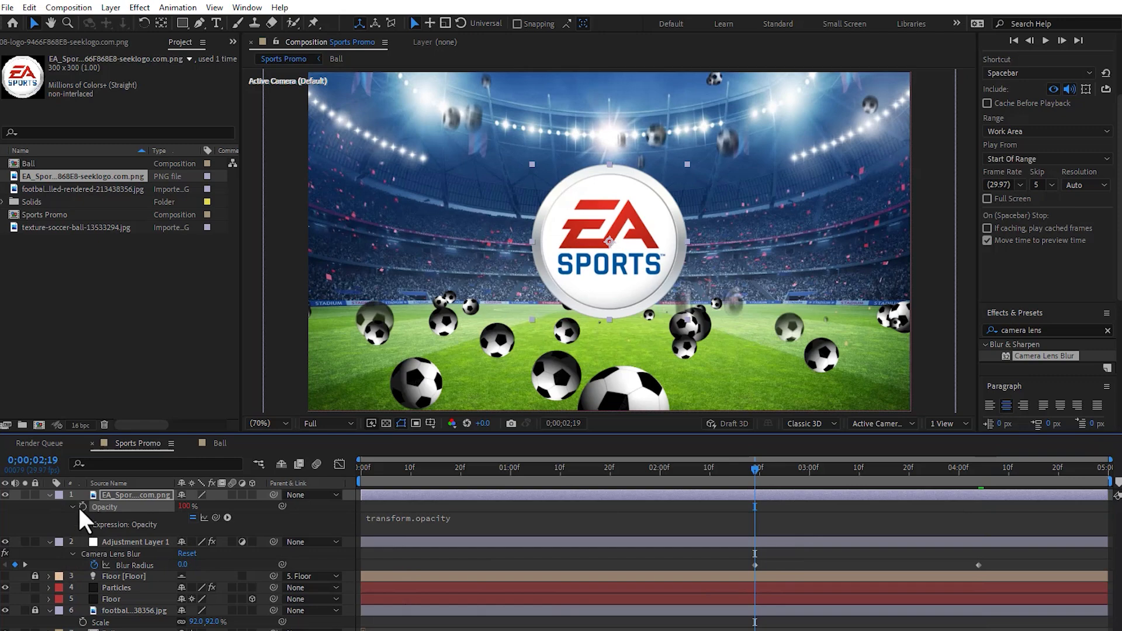
left_click_drag(215, 517, 122, 565)
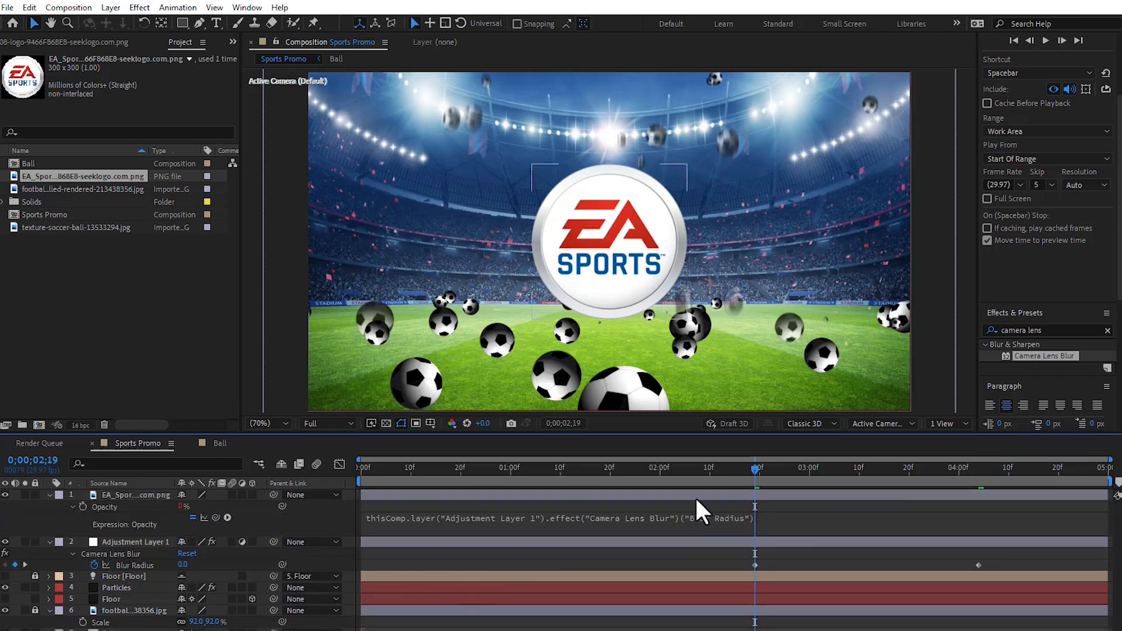
left_click_drag(767, 472, 1072, 453)
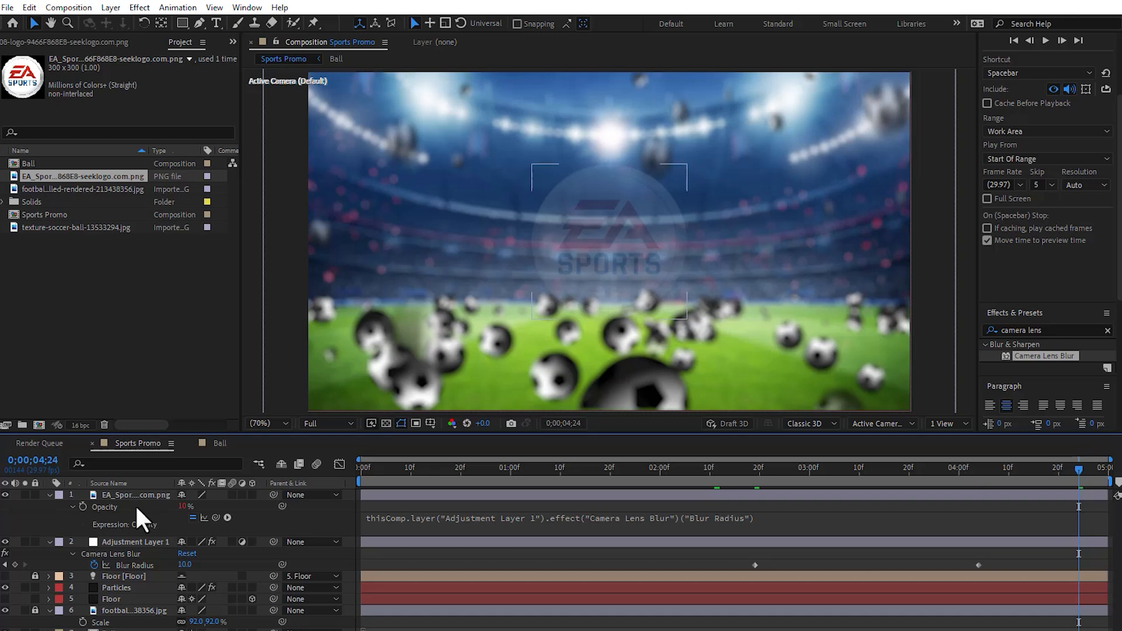
left_click(111, 506)
left_click(82, 507, "alt")
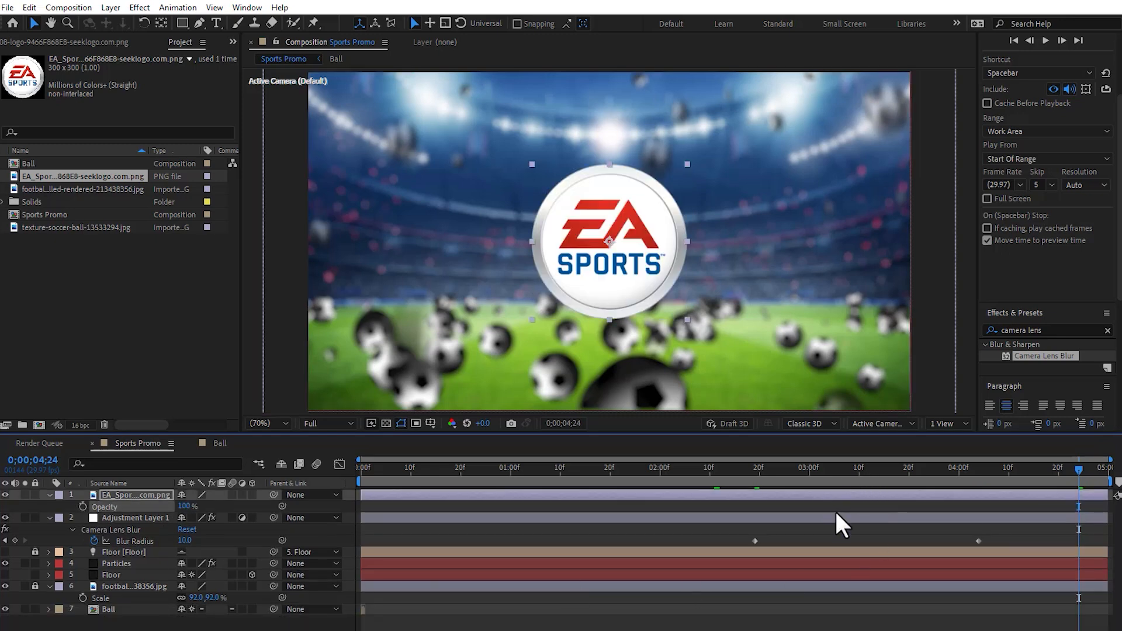
Move the second Blur Radius keyframe to 0;00;03;26 and keyframe the logo's Opacity at 0% at 0;00;02;19
left_click(977, 539)
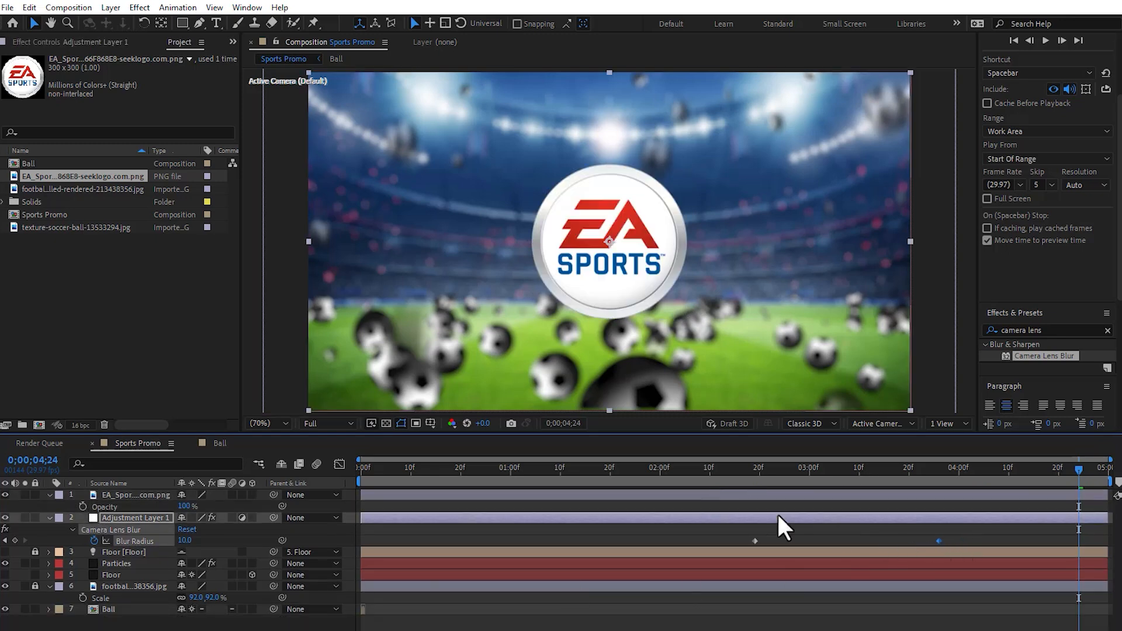
left_click(751, 468)
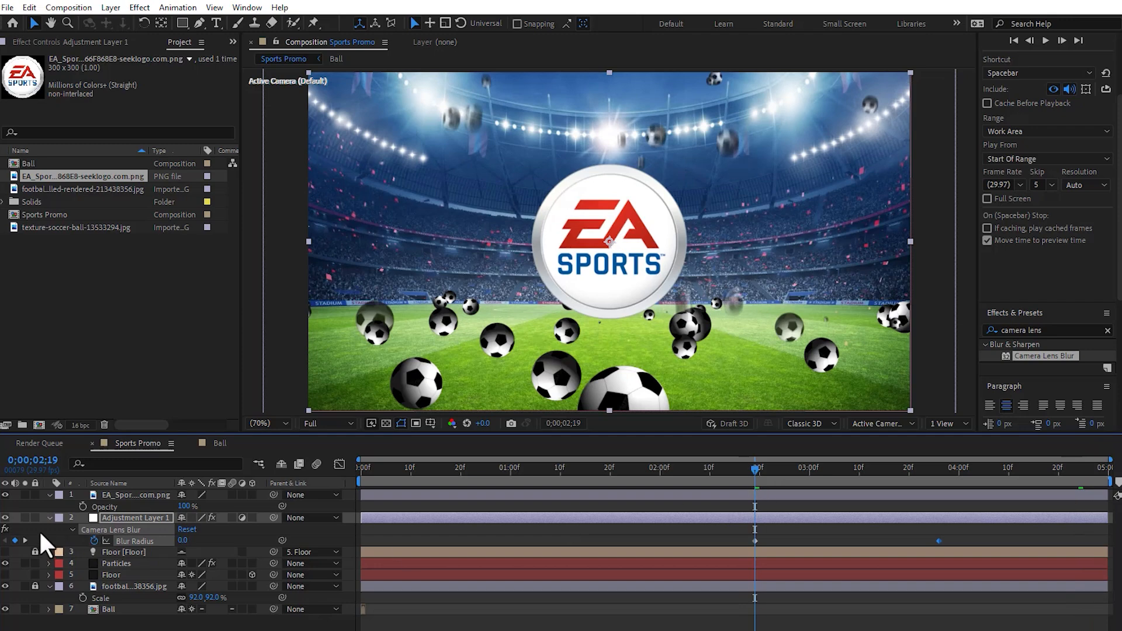
left_click_drag(183, 507, 72, 506)
left_click(82, 506)
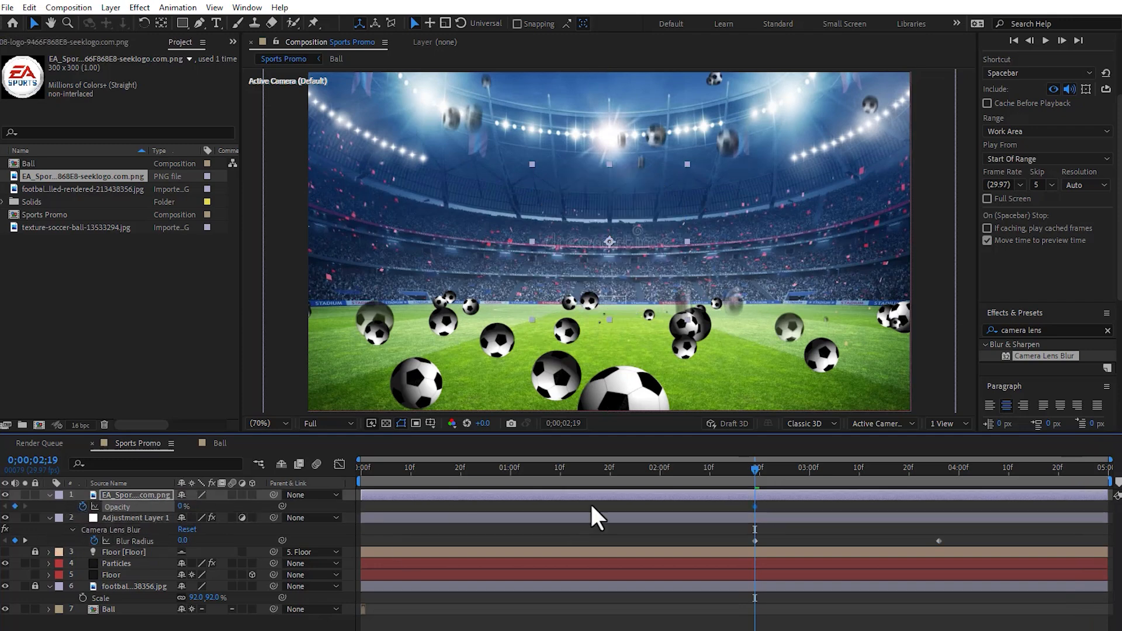
Add a 100% Opacity keyframe to the logo layer at 0;00;03;26, in line with the second Blur Radius keyframe
left_click_drag(928, 471, 939, 471)
left_click(184, 506)
type("100")
key("Return")
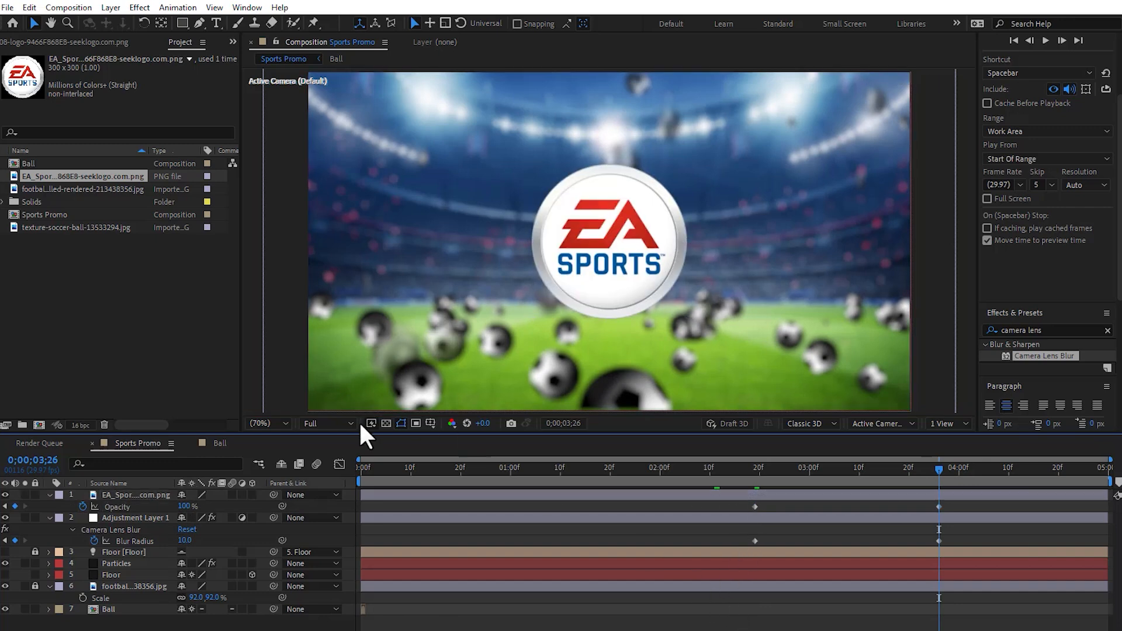
Render the Sports Promo composition through the Render Queue to Sports Promo.avi on the Desktop
left_click(69, 7)
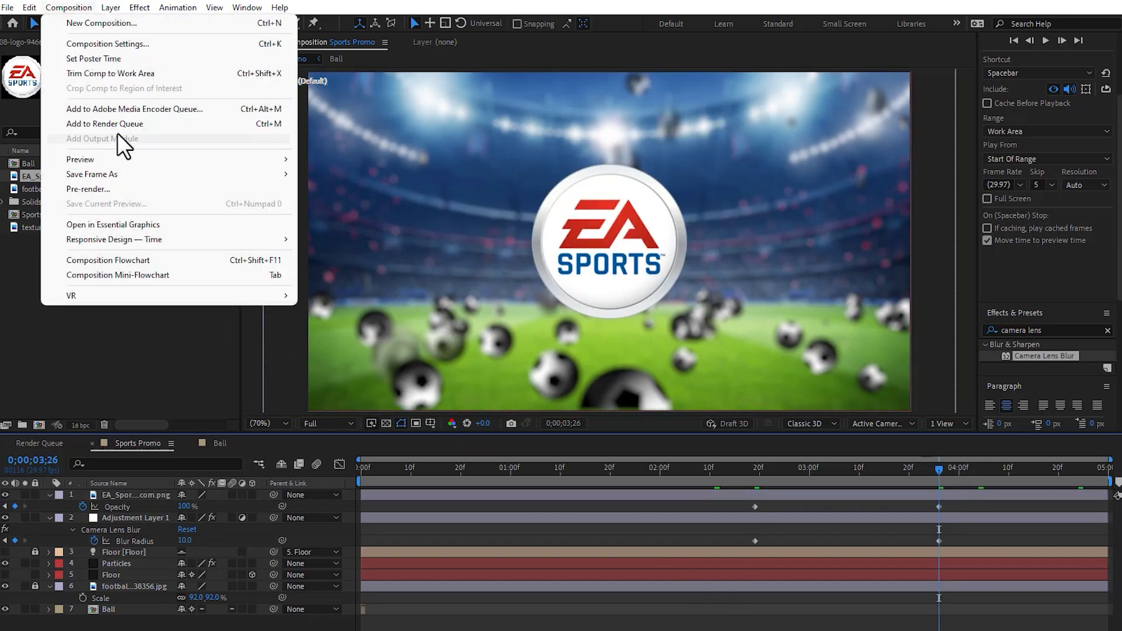
left_click(122, 123)
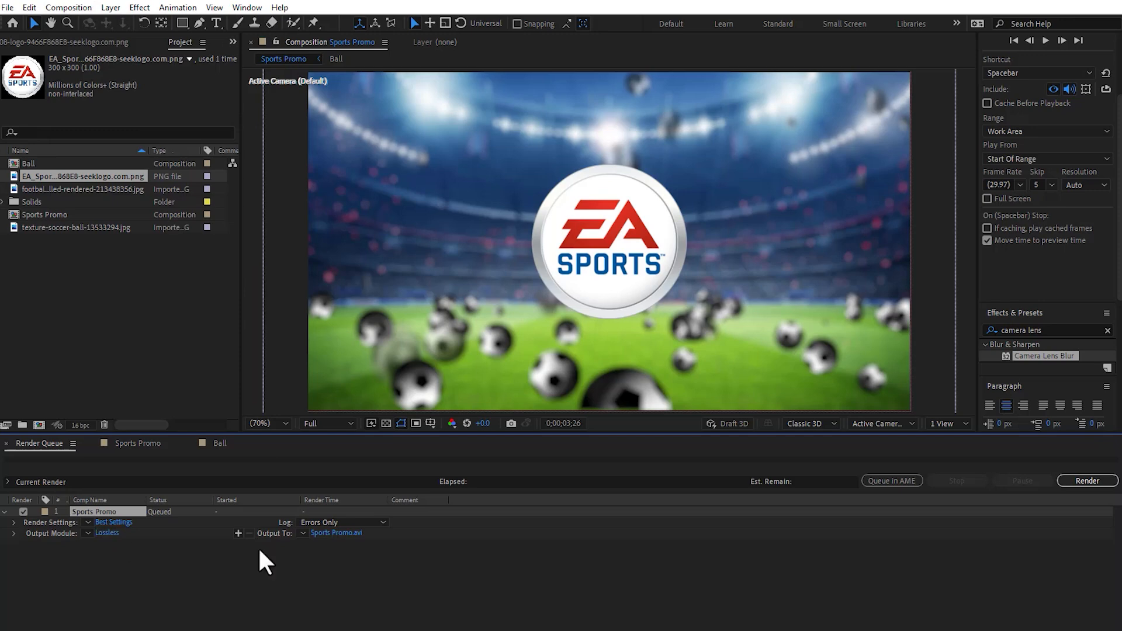
left_click(355, 532)
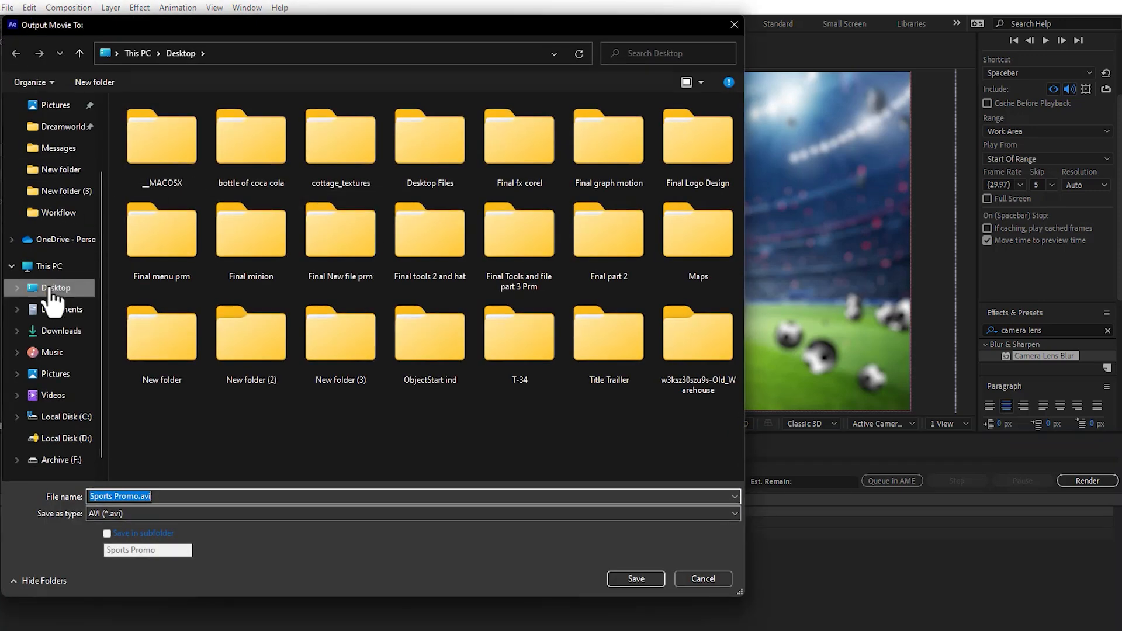
left_click(631, 580)
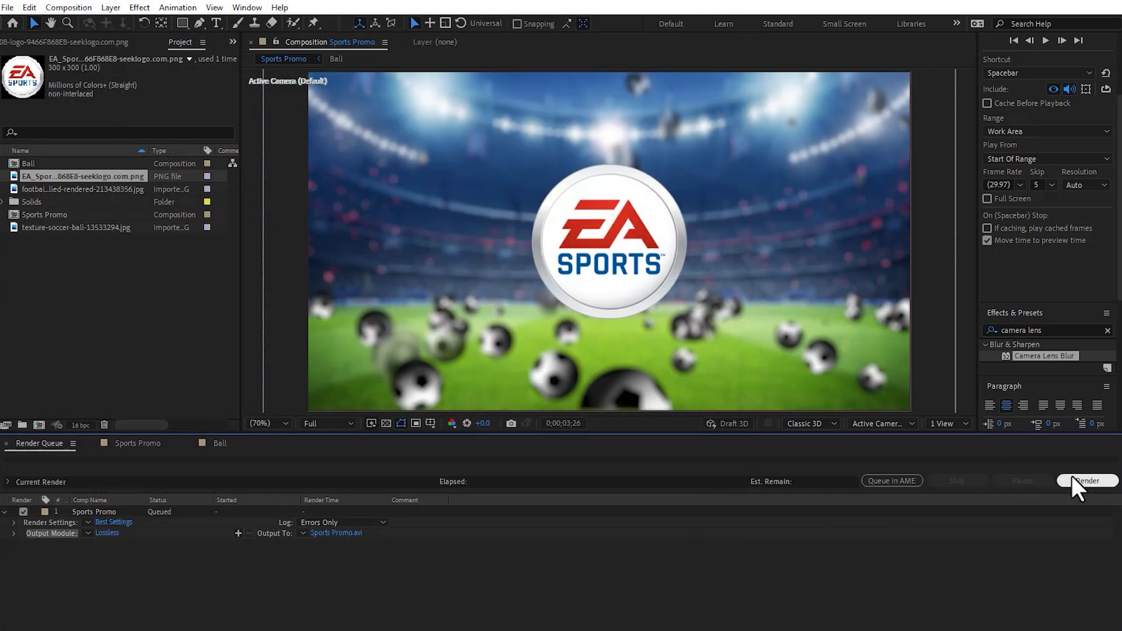
left_click(1073, 479)
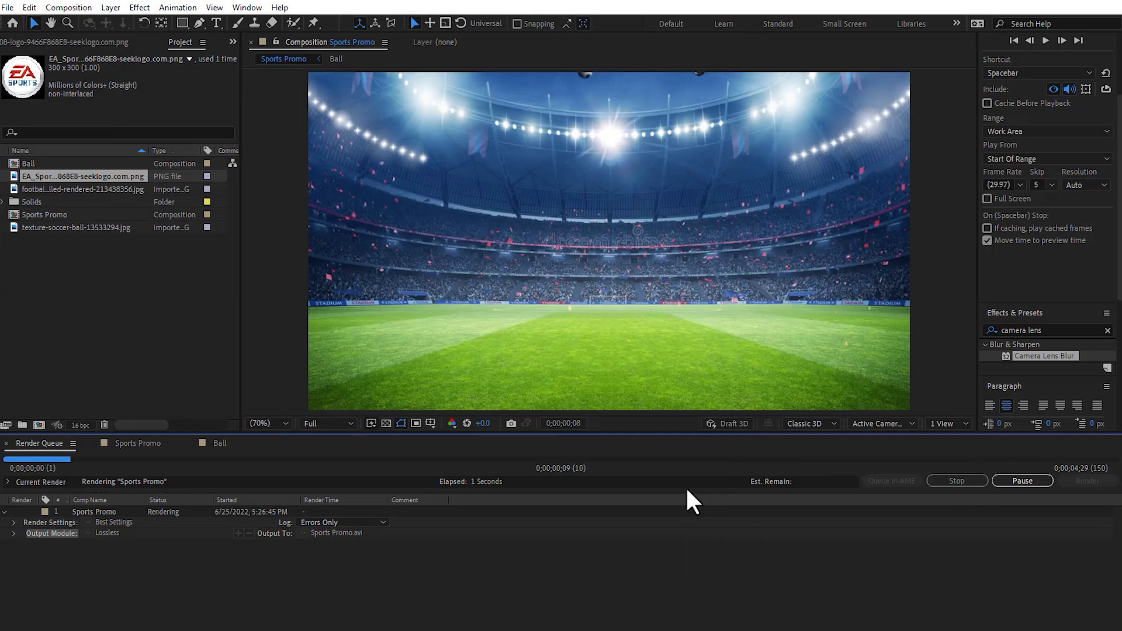